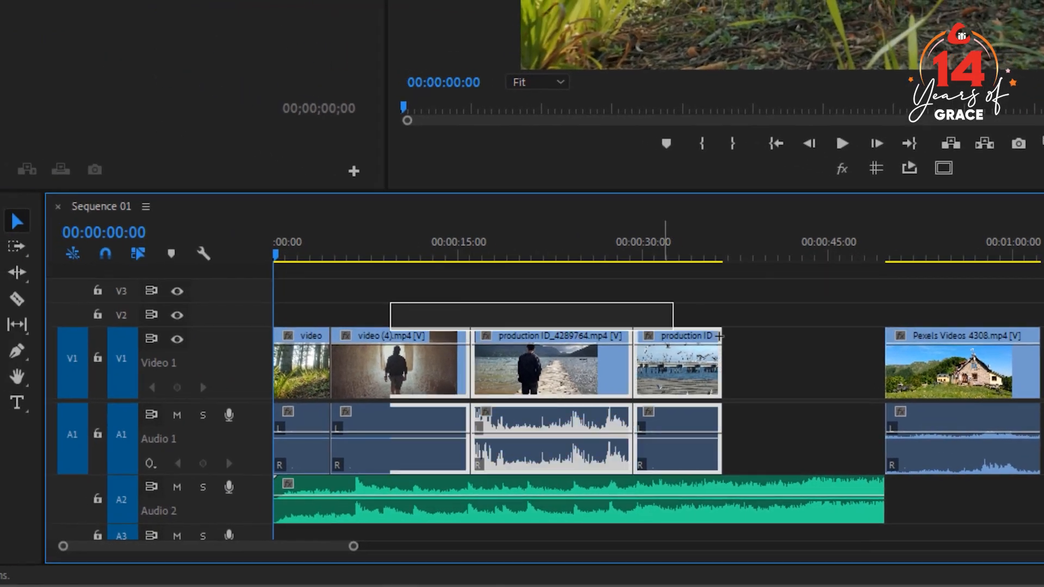
- Select the three clips following the first one on Video 1 and move them later in the timeline
{"action": "left_click_drag", "start_coordinate": [719, 336], "coordinate": [918, 413]}
{"action": "left_click_drag", "start_coordinate": [379, 385], "coordinate": [567, 381]}
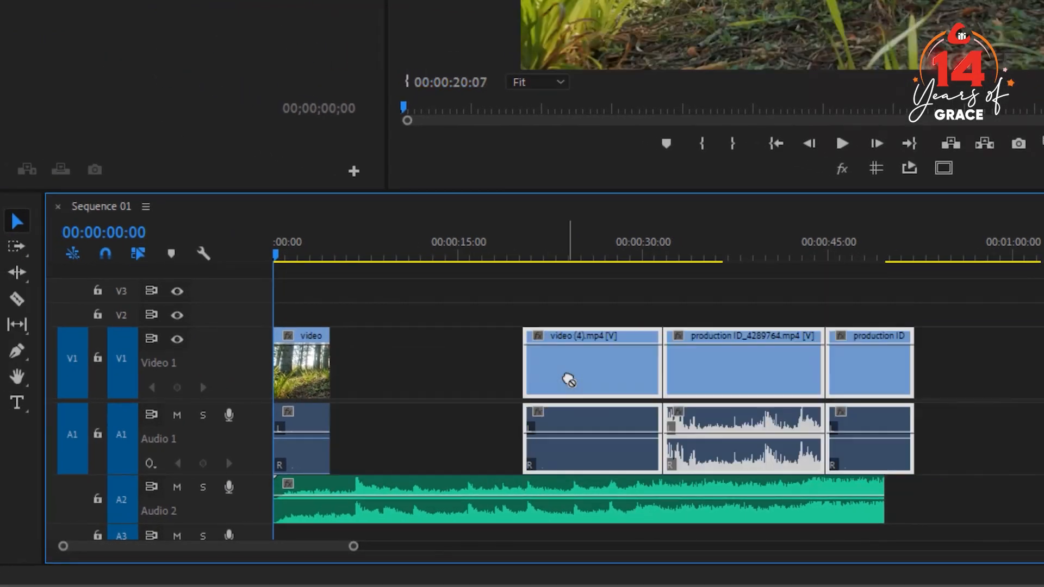
{"action": "left_click", "coordinate": [442, 380]}
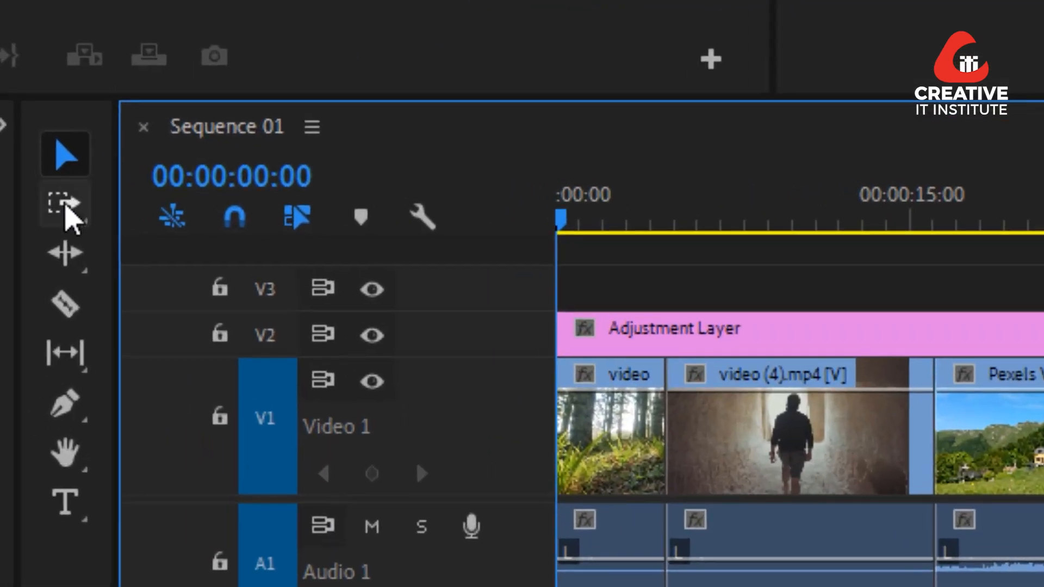
- Use Track Select Forward to select everything from video (4).mp4 onward on all tracks, and move the selection later in the timeline
{"action": "left_click", "coordinate": [66, 207]}
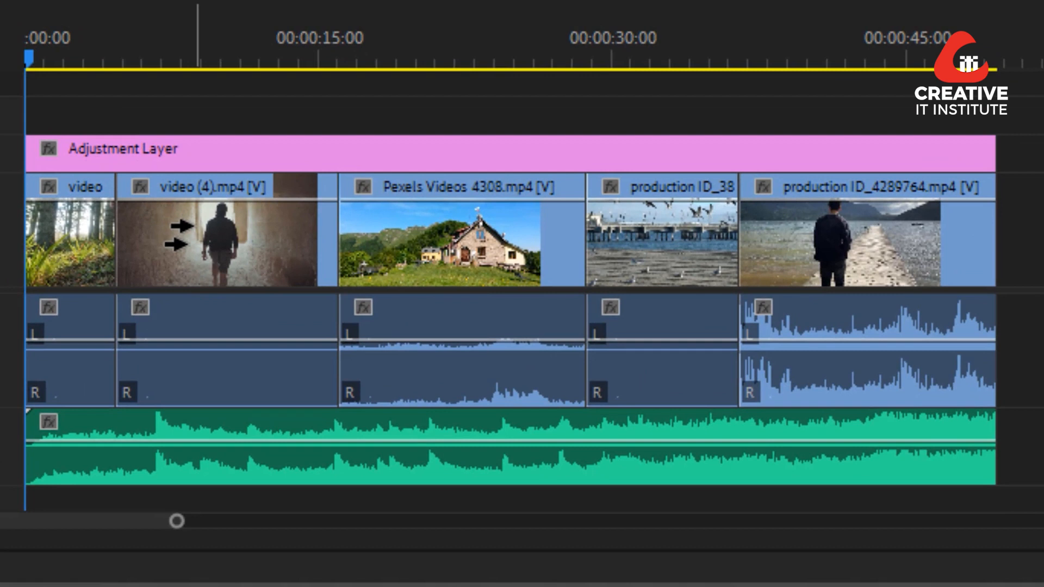
{"action": "left_click", "coordinate": [179, 234]}
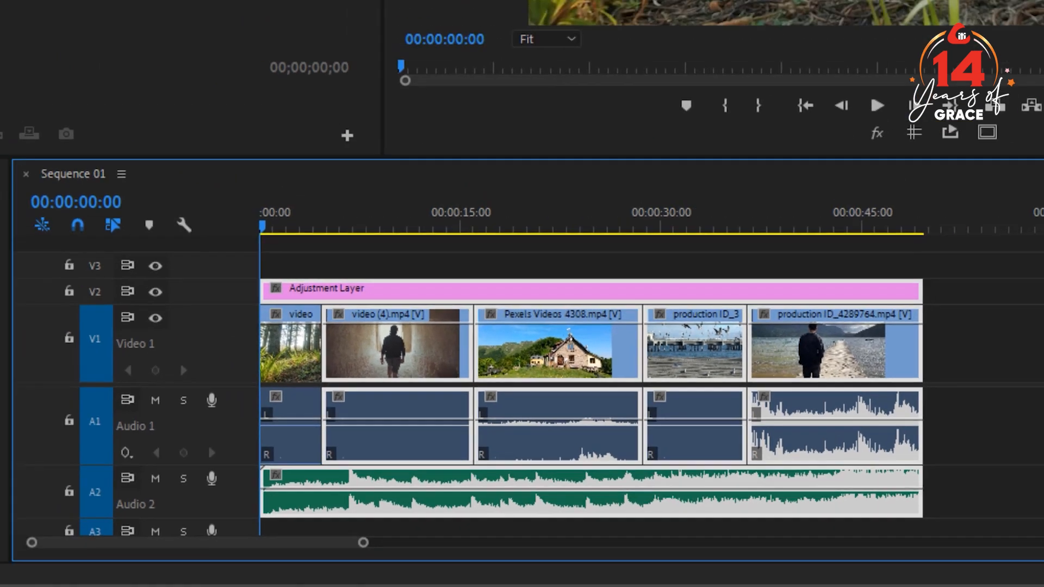
{"action": "left_click", "coordinate": [63, 232]}
{"action": "left_click_drag", "start_coordinate": [419, 372], "coordinate": [536, 375]}
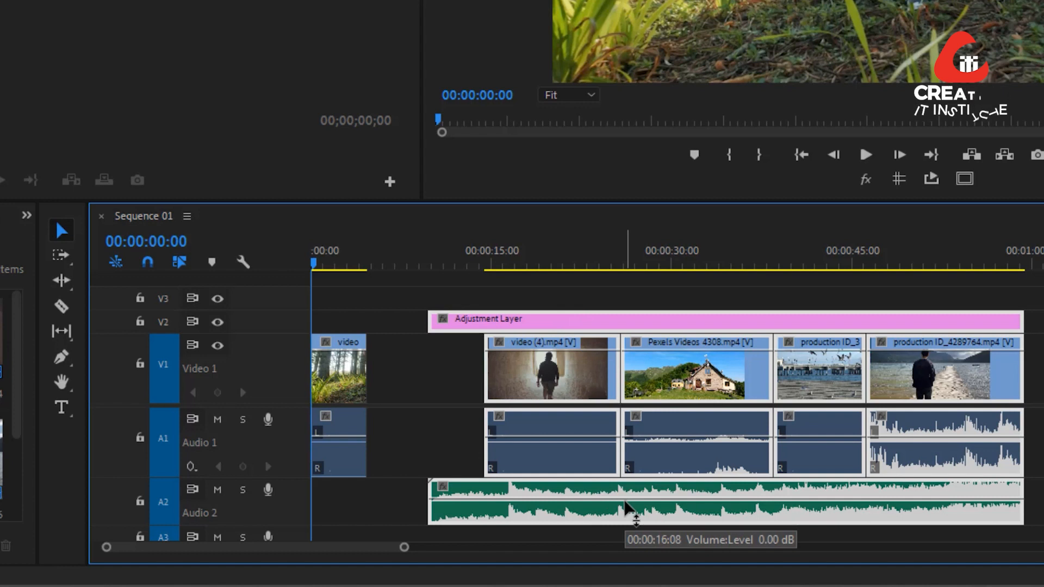
- Clear the selection and use Track Select Forward to select only the Video 1 clips from video (4).mp4 onward
{"action": "left_click", "coordinate": [62, 256]}
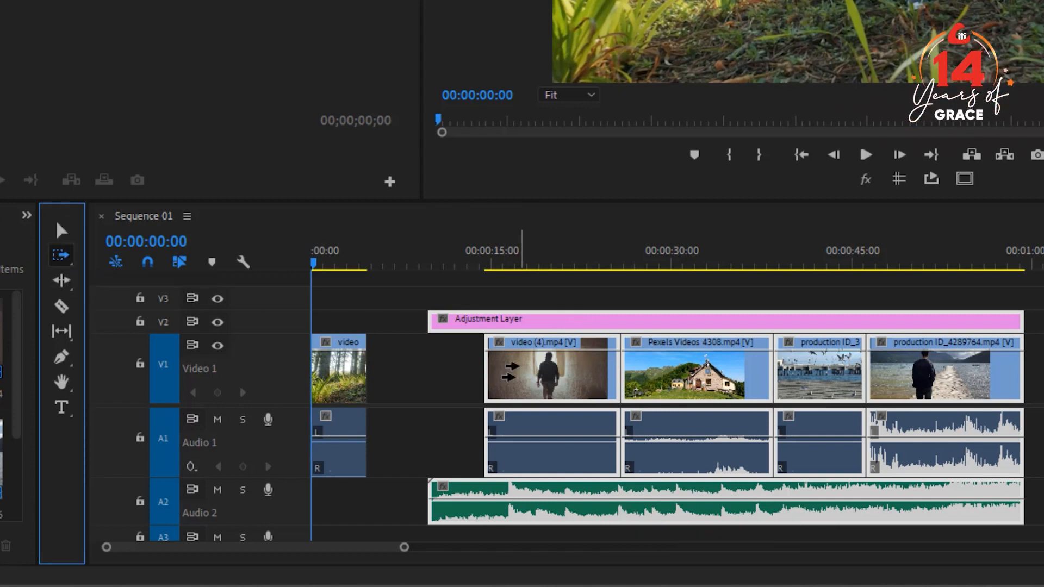
{"action": "left_click", "coordinate": [524, 297]}
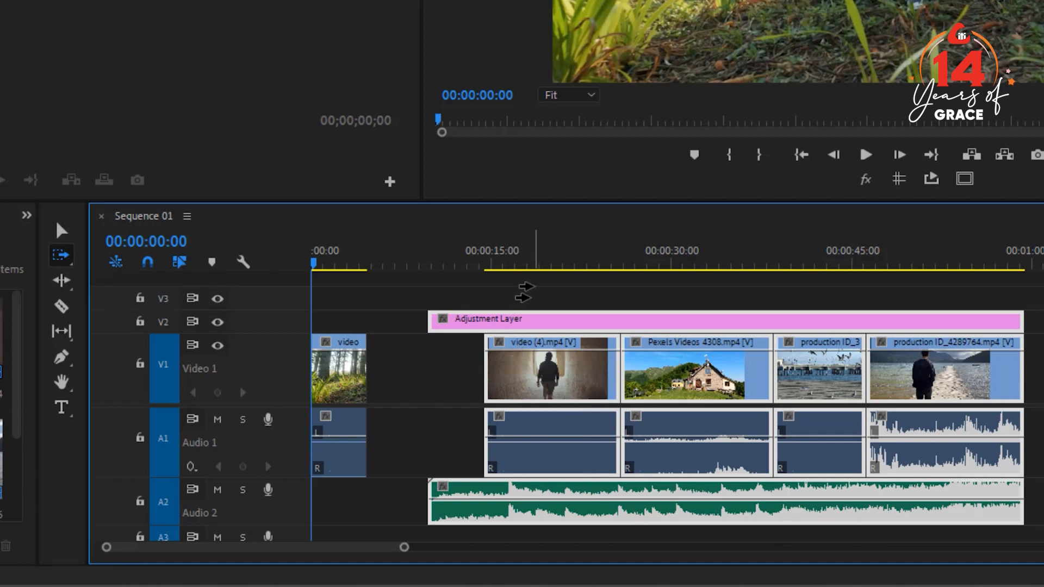
{"action": "left_click", "coordinate": [525, 292]}
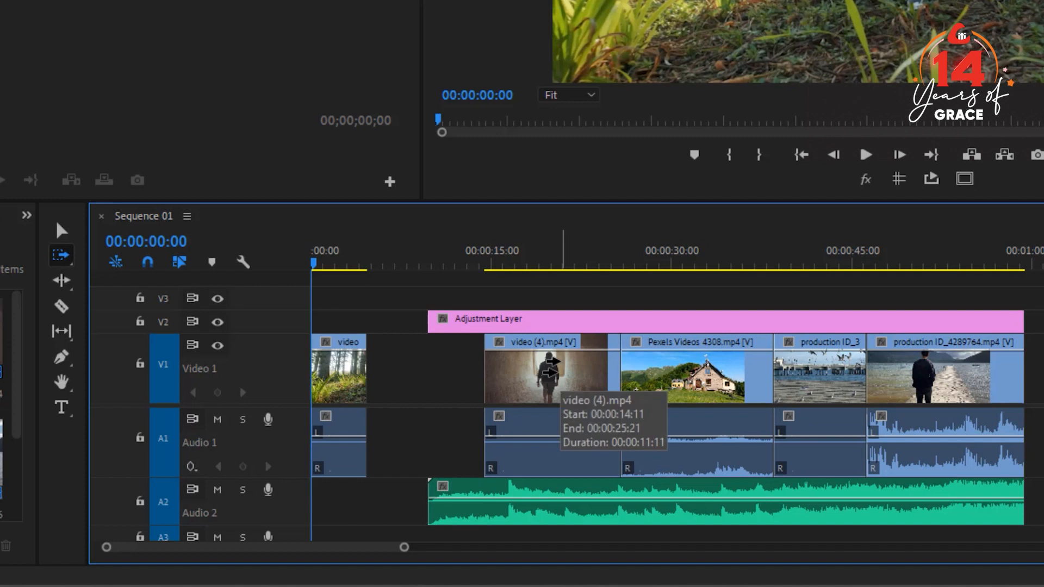
{"action": "key", "text": "shift"}
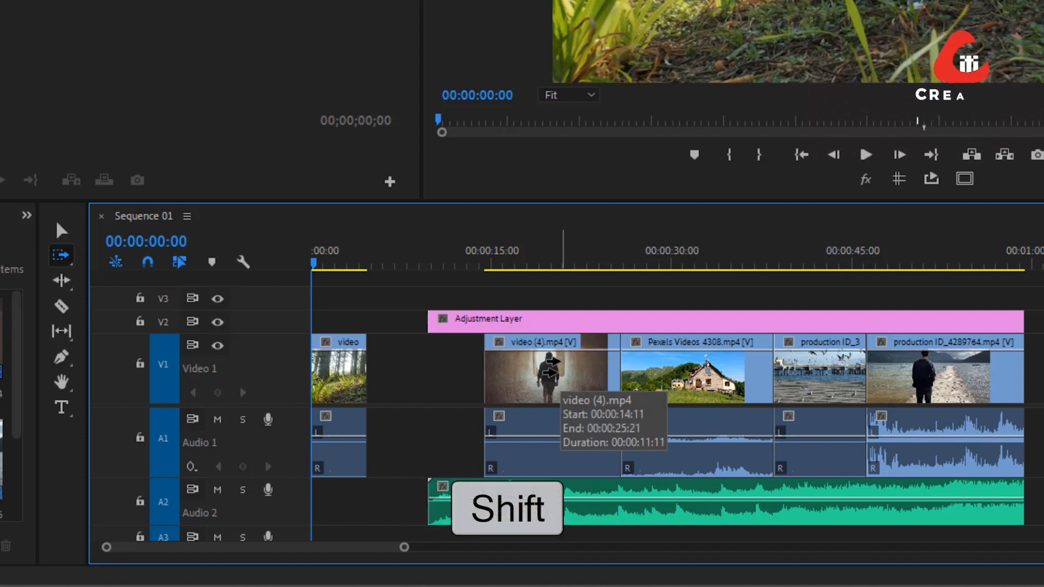
{"action": "left_click", "coordinate": [552, 360], "text": "shift"}
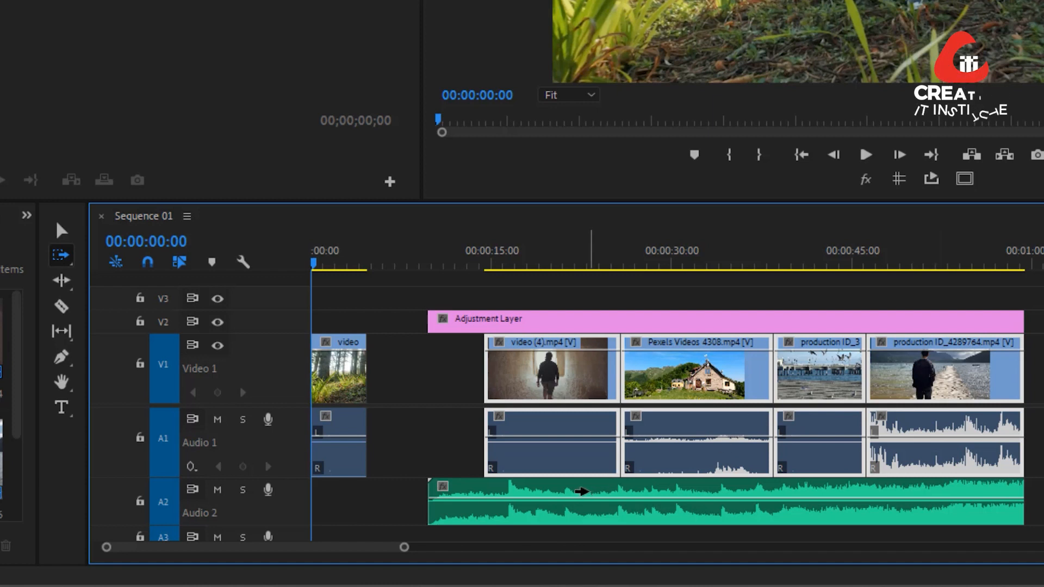
- Select only the Audio 2 music clip, and then everything from video (4).mp4 onward across all tracks
{"action": "left_click", "coordinate": [582, 492], "text": "shift"}
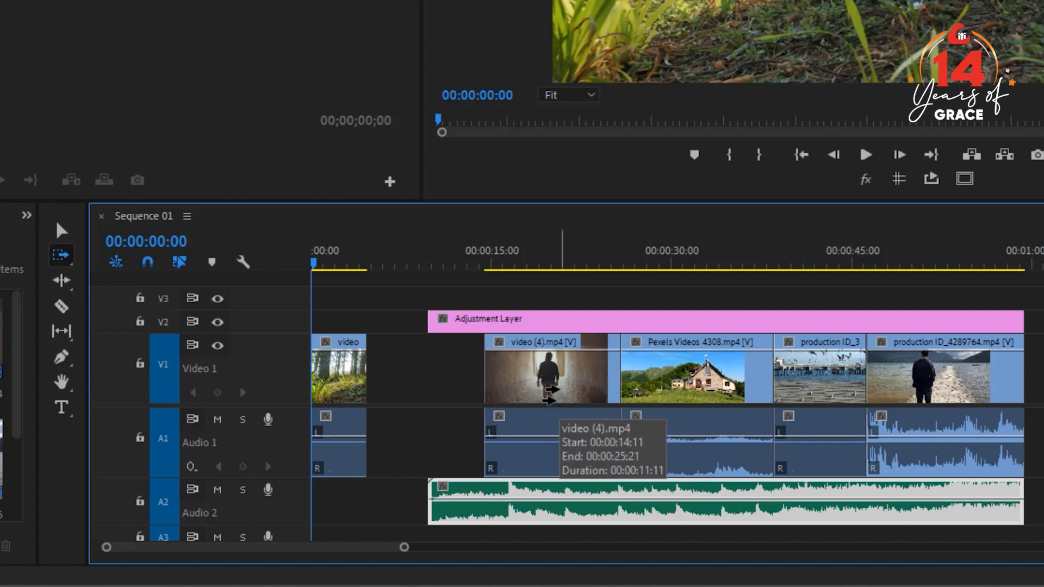
{"action": "left_click", "coordinate": [549, 394]}
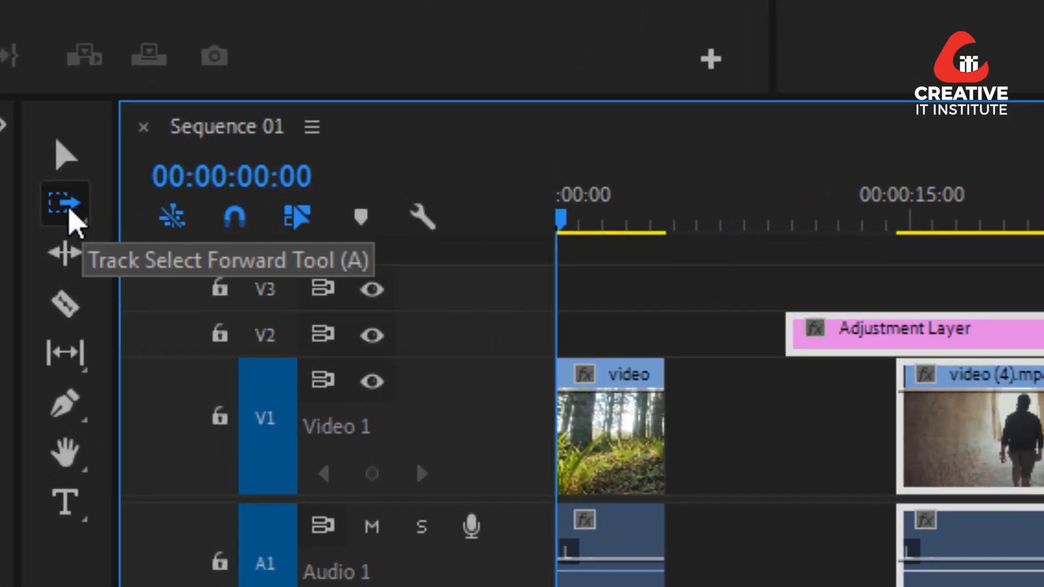
- Use the Track Select Backward tool to select everything from the seagull pier clip backward on all tracks, and move the selection later
{"action": "left_click", "coordinate": [70, 213]}
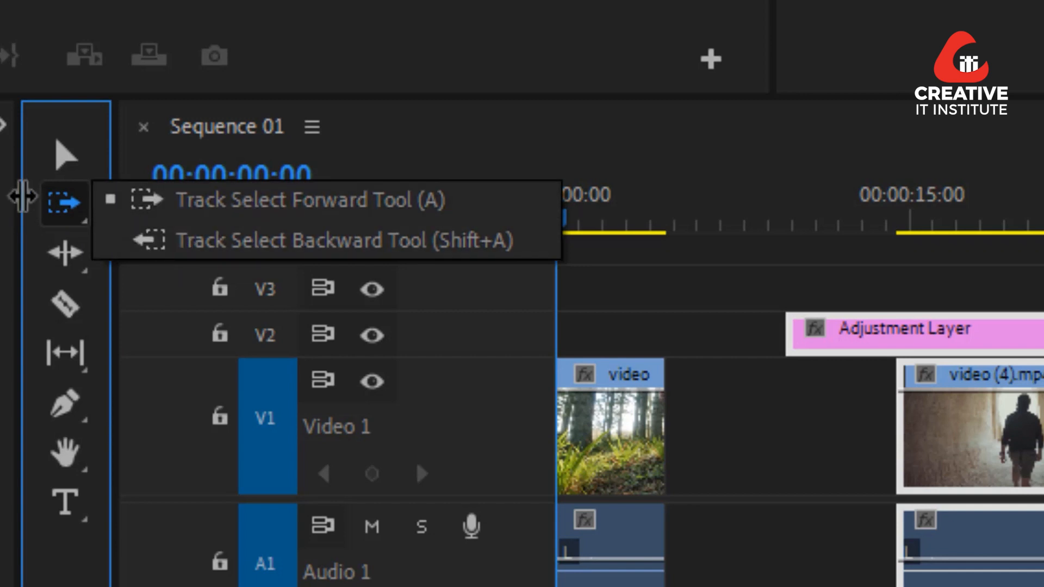
{"action": "left_click", "coordinate": [46, 208]}
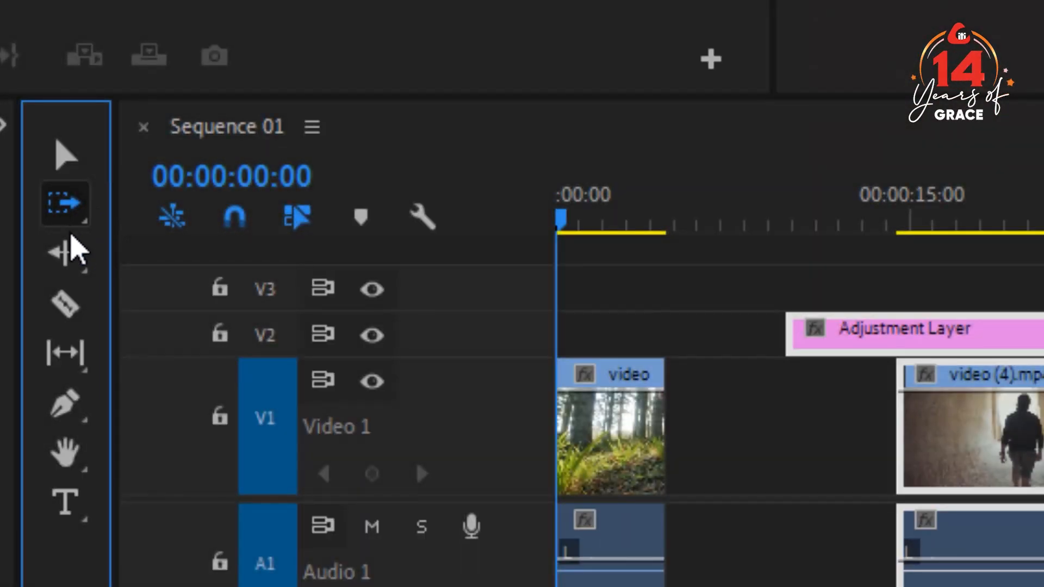
{"action": "left_click", "coordinate": [73, 213]}
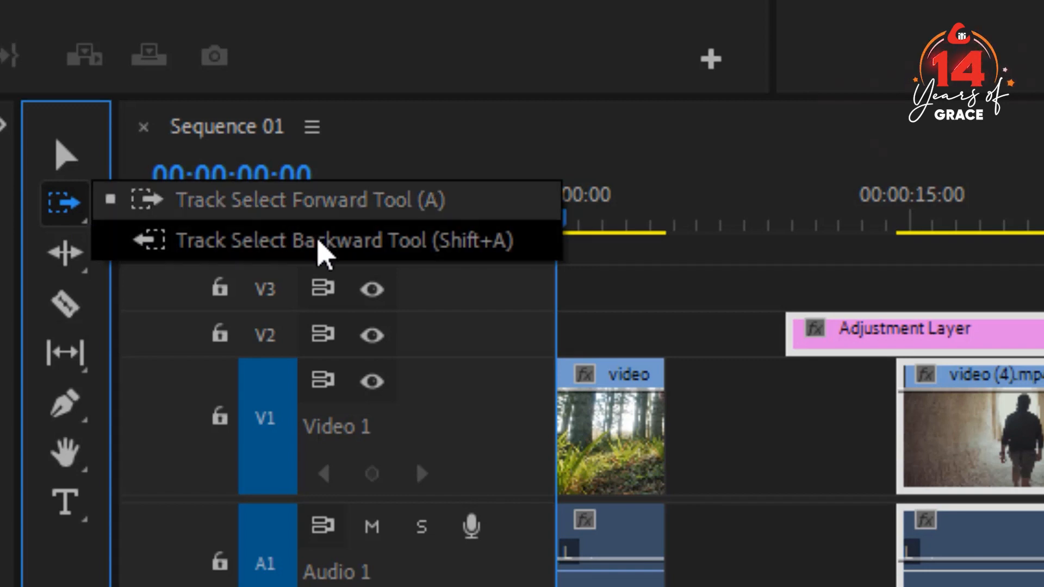
{"action": "left_click", "coordinate": [321, 251]}
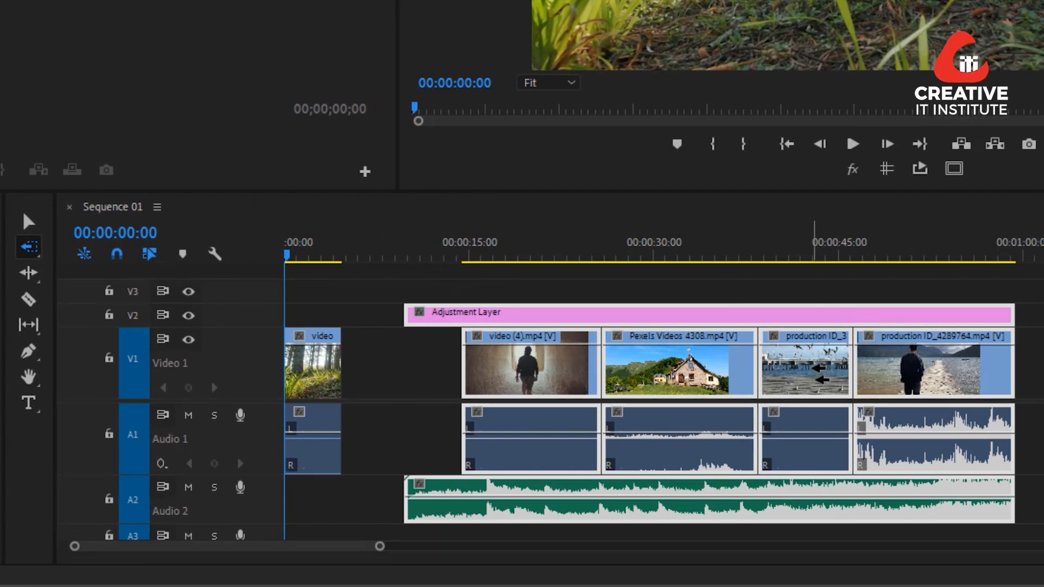
{"action": "left_click", "coordinate": [814, 372]}
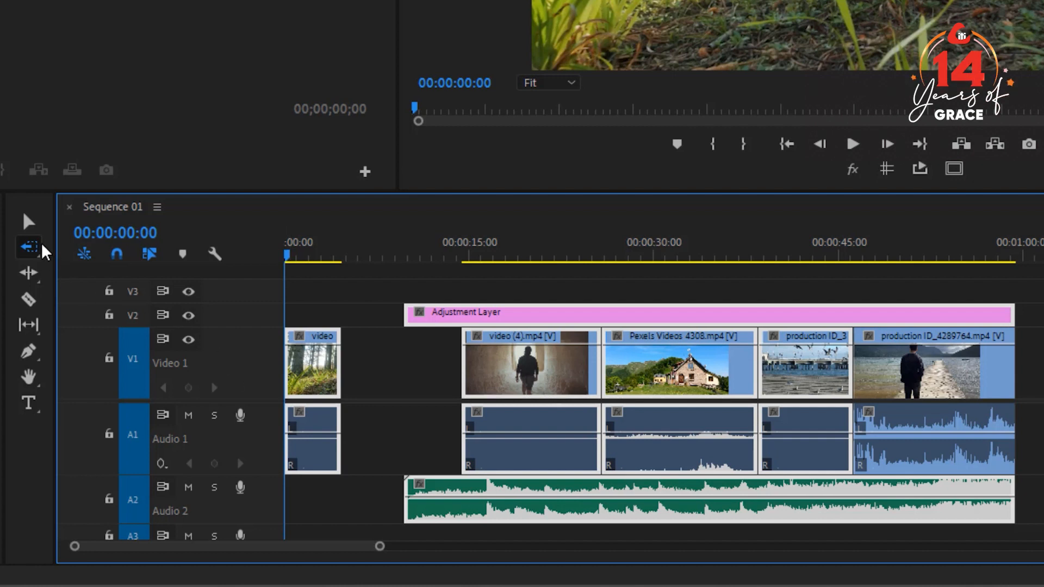
{"action": "left_click", "coordinate": [28, 224]}
{"action": "left_click_drag", "start_coordinate": [309, 374], "coordinate": [856, 409]}
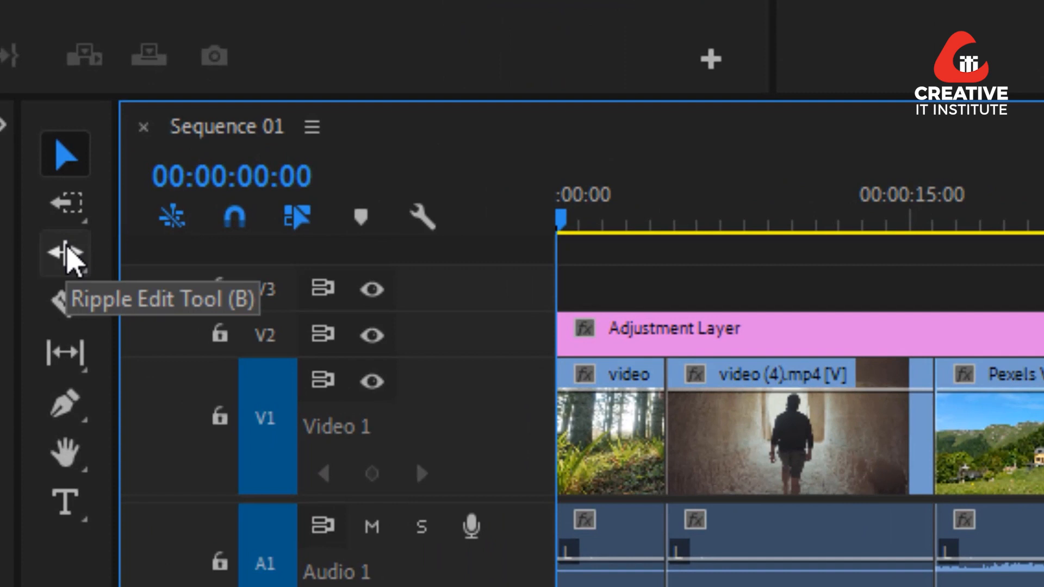
- Trim about 3 seconds off the start of video (4).mp4 with the Ripple Edit tool
{"action": "left_click", "coordinate": [68, 251]}
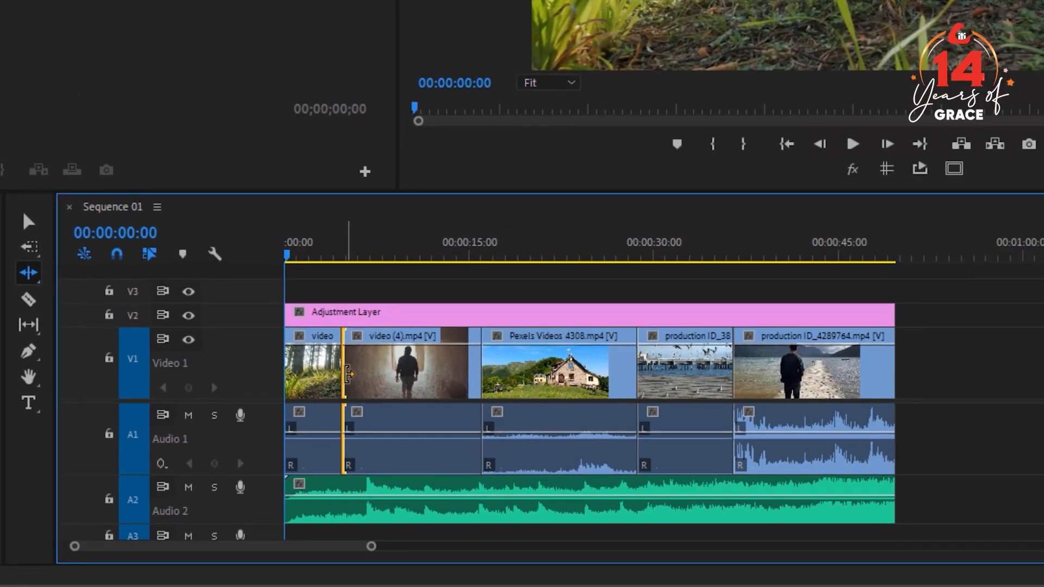
{"action": "left_click_drag", "start_coordinate": [348, 375], "coordinate": [390, 377]}
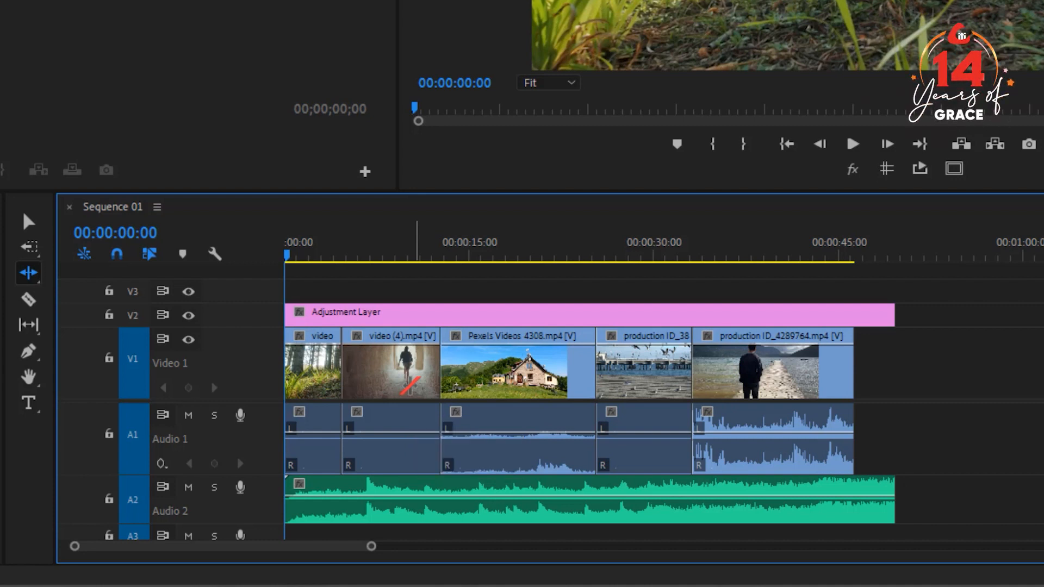
- Trim about 2.5 seconds off the start of video (4).mp4 with the Selection tool and ripple delete the resulting gap
{"action": "left_click", "coordinate": [30, 223]}
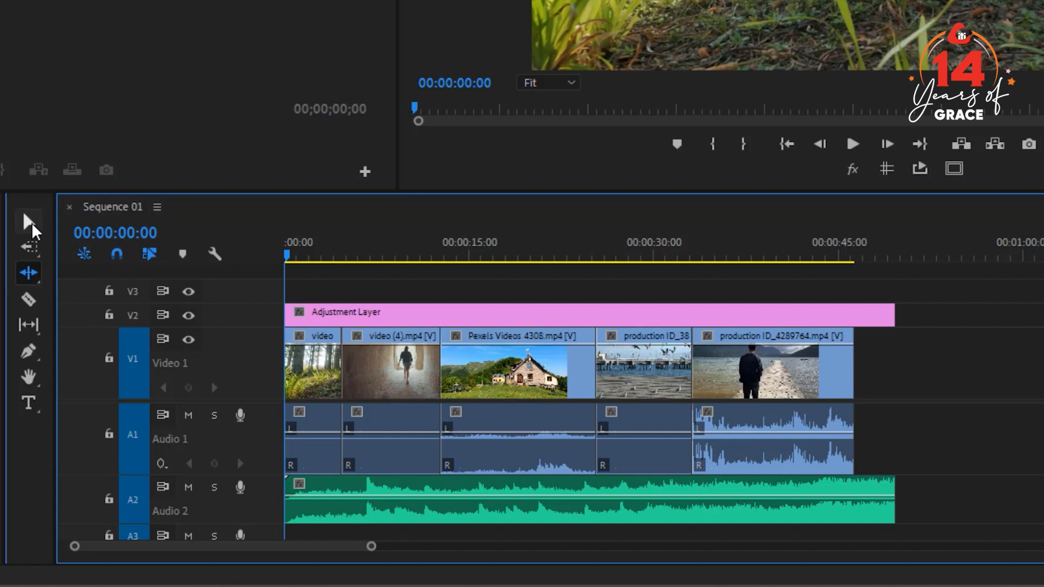
{"action": "left_click_drag", "start_coordinate": [348, 370], "coordinate": [373, 375]}
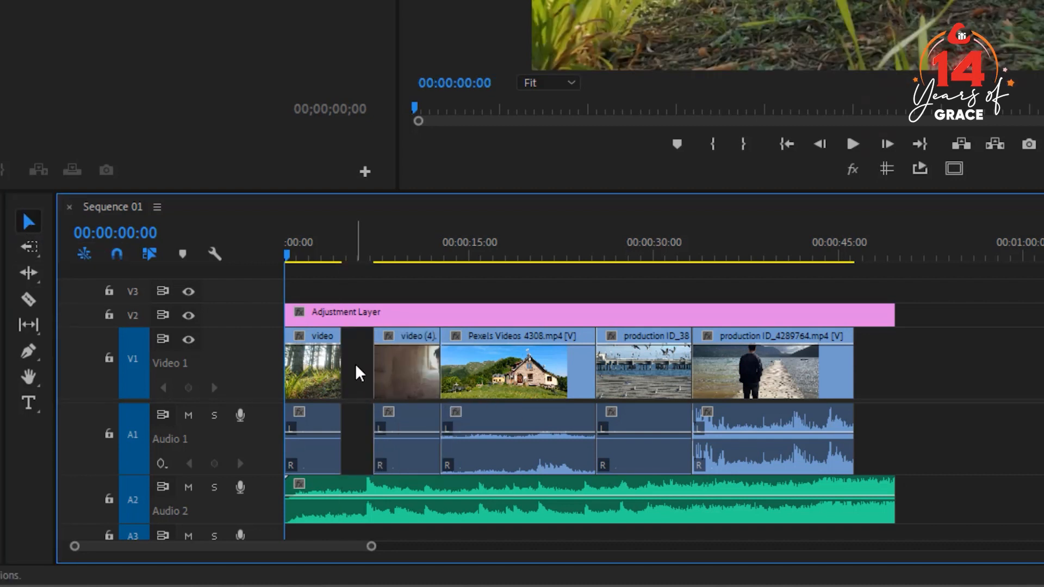
{"action": "left_click", "coordinate": [360, 384]}
{"action": "left_click", "coordinate": [361, 375]}
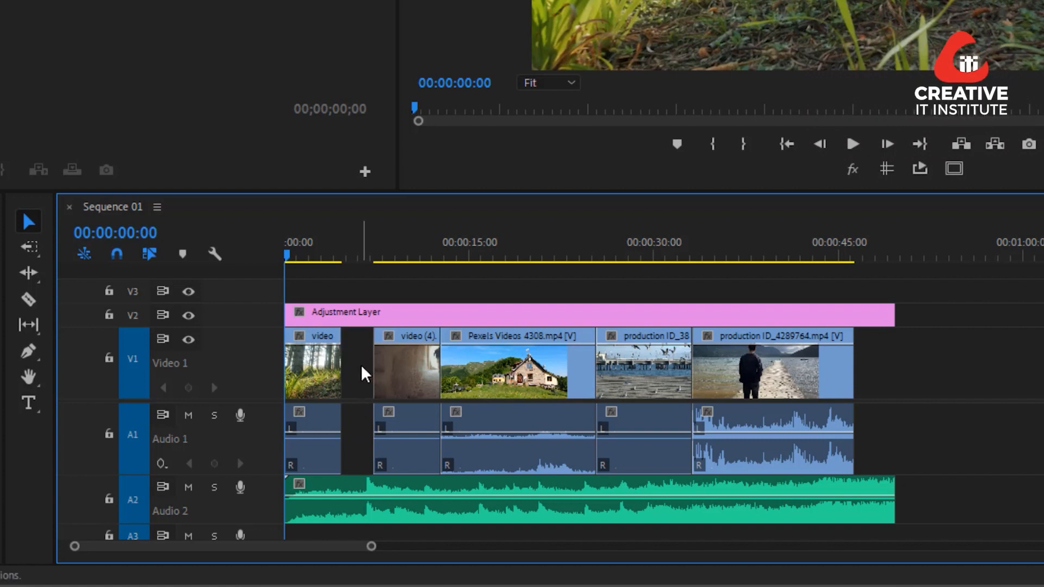
{"action": "right_click", "coordinate": [363, 375]}
{"action": "left_click", "coordinate": [412, 375]}
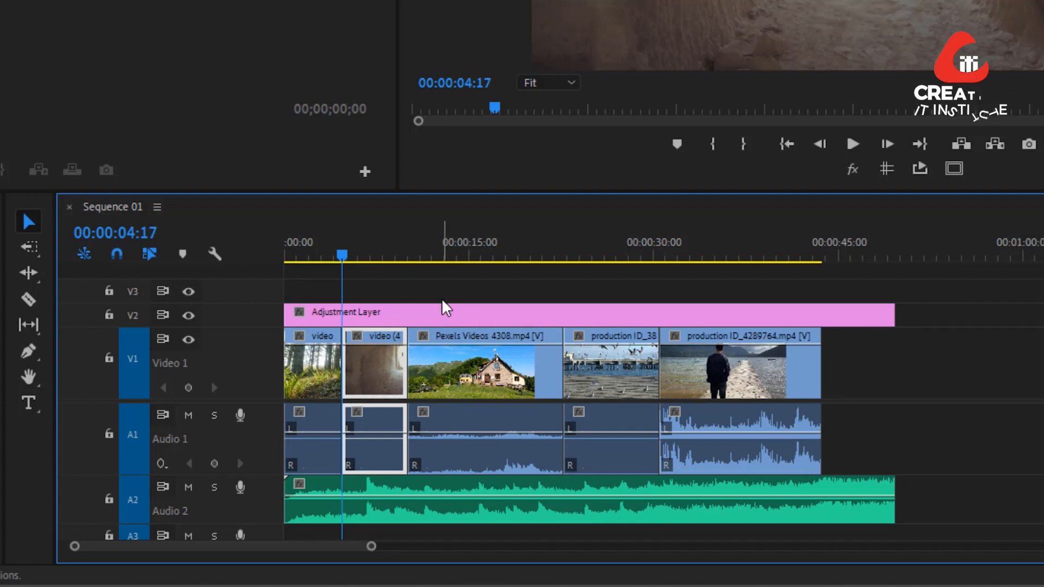
- Undo the gap deletion and the Selection tool trim of video (4).mp4
{"action": "key", "text": "ctrl+z"}
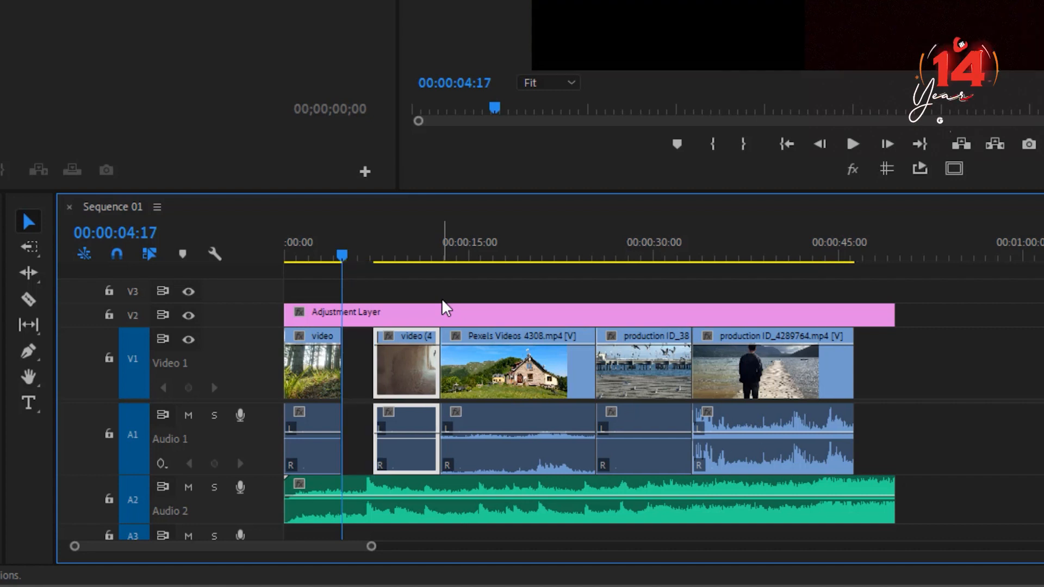
{"action": "key", "text": "ctrl+z"}
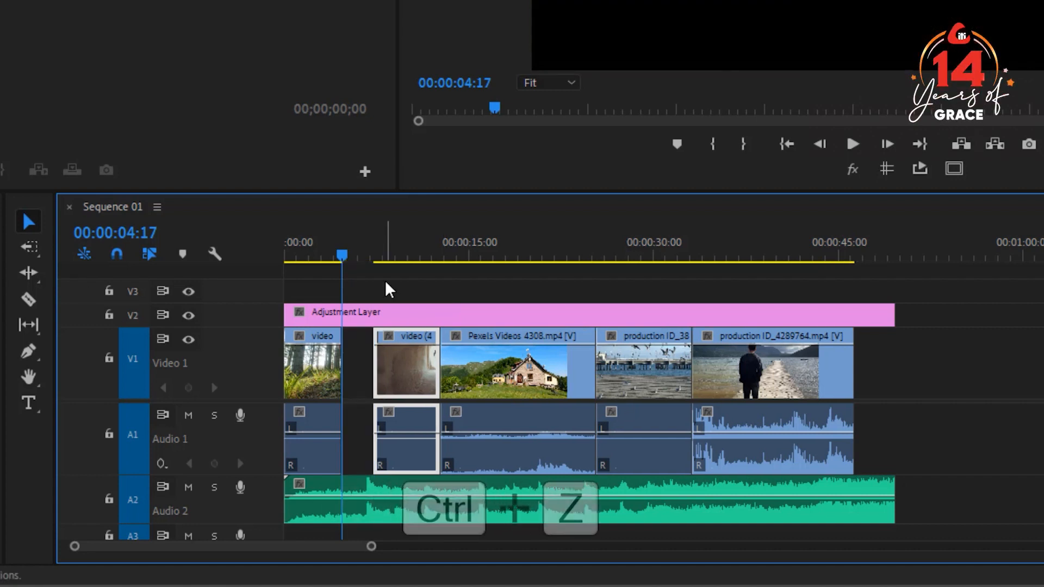
- Ripple-trim about 2 seconds off the start of video (4).mp4 and about 4 seconds off the end of Pexels Videos 4308.mp4
{"action": "left_click", "coordinate": [34, 278]}
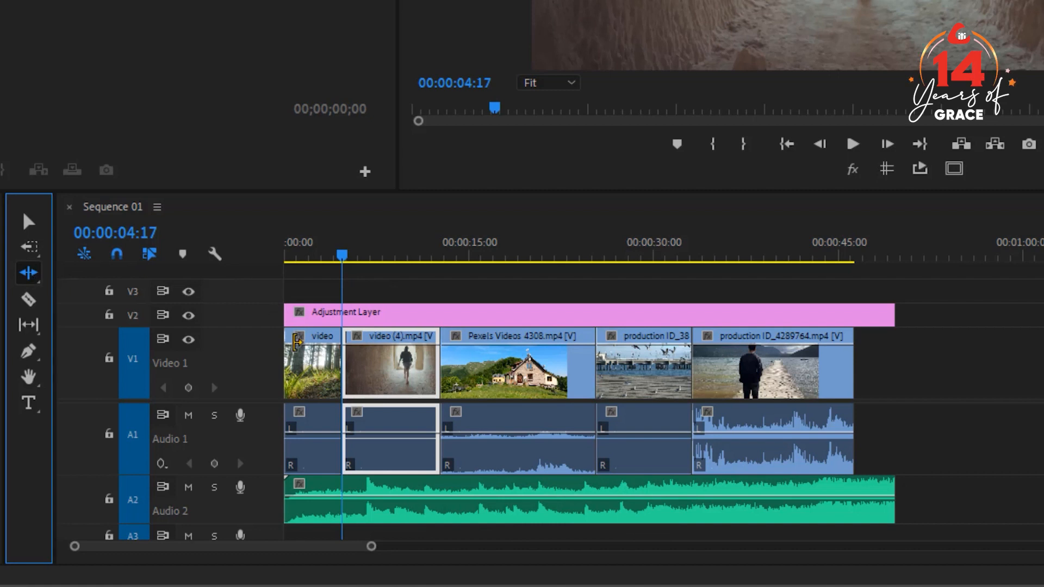
{"action": "left_click_drag", "start_coordinate": [354, 364], "coordinate": [383, 365]}
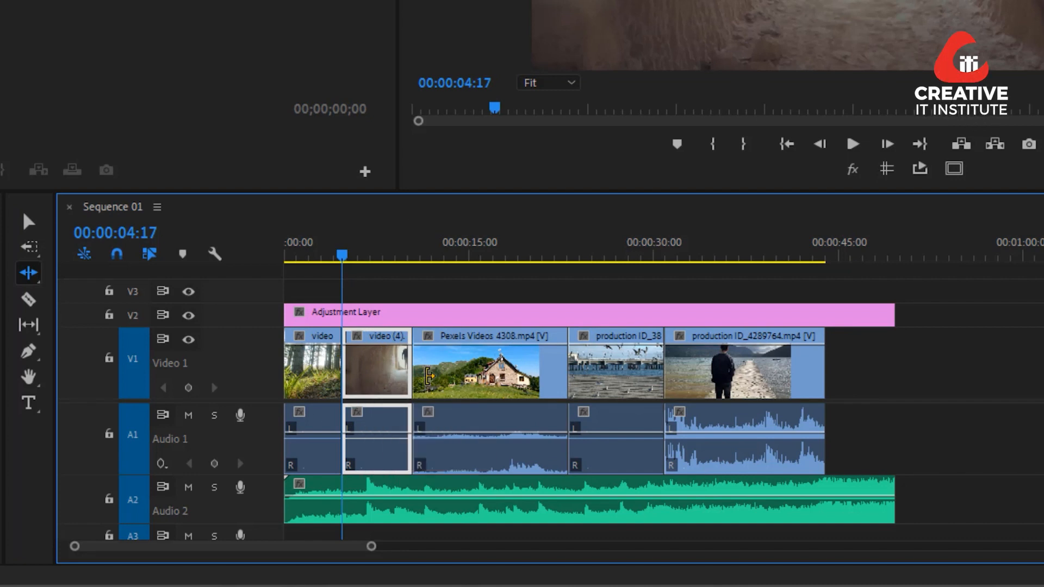
{"action": "left_click_drag", "start_coordinate": [558, 367], "coordinate": [521, 367]}
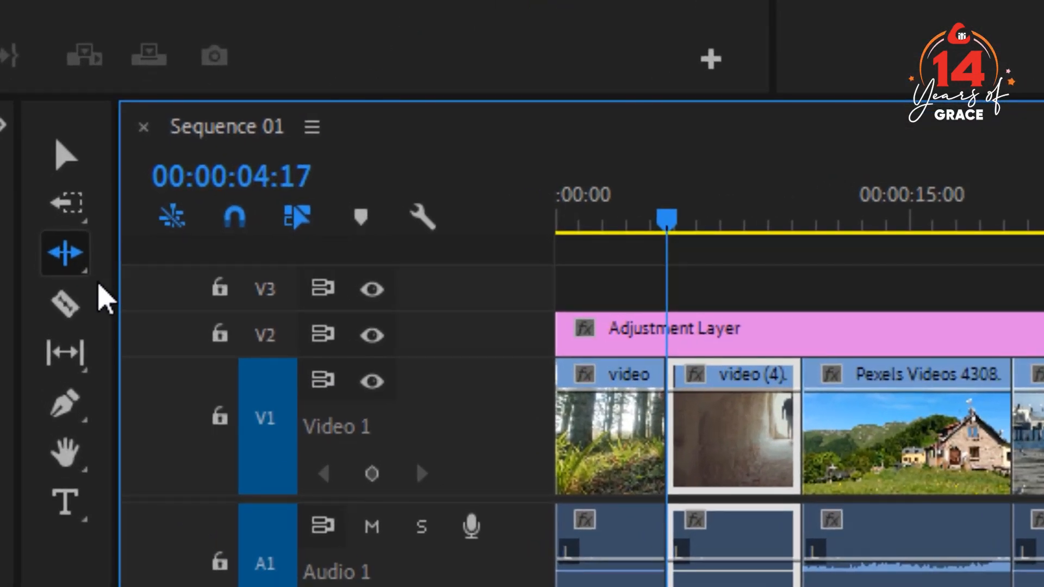
- With the Rolling Edit tool, shift the cut before video (4).mp4 about 1 second later and the cut before production ID_4289764.mp4 about 1.5 seconds later
{"action": "left_click", "coordinate": [65, 260]}
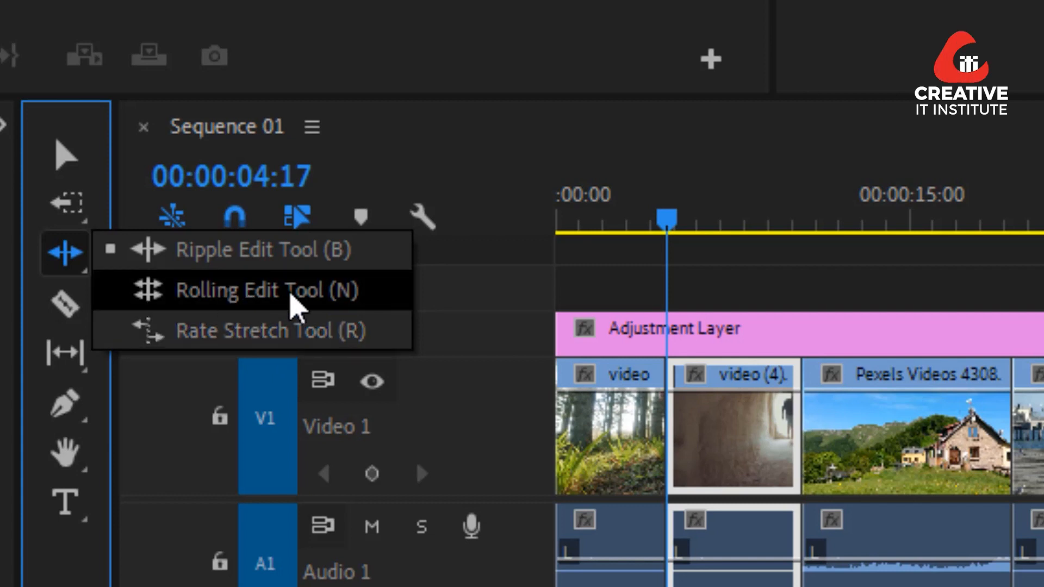
{"action": "left_click", "coordinate": [290, 297]}
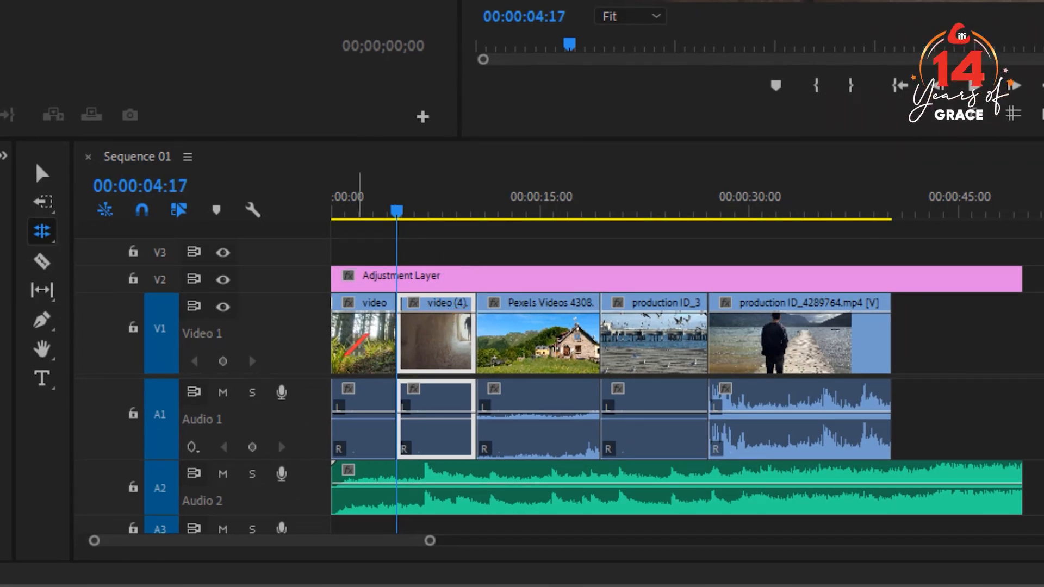
{"action": "left_click_drag", "start_coordinate": [397, 340], "coordinate": [415, 339]}
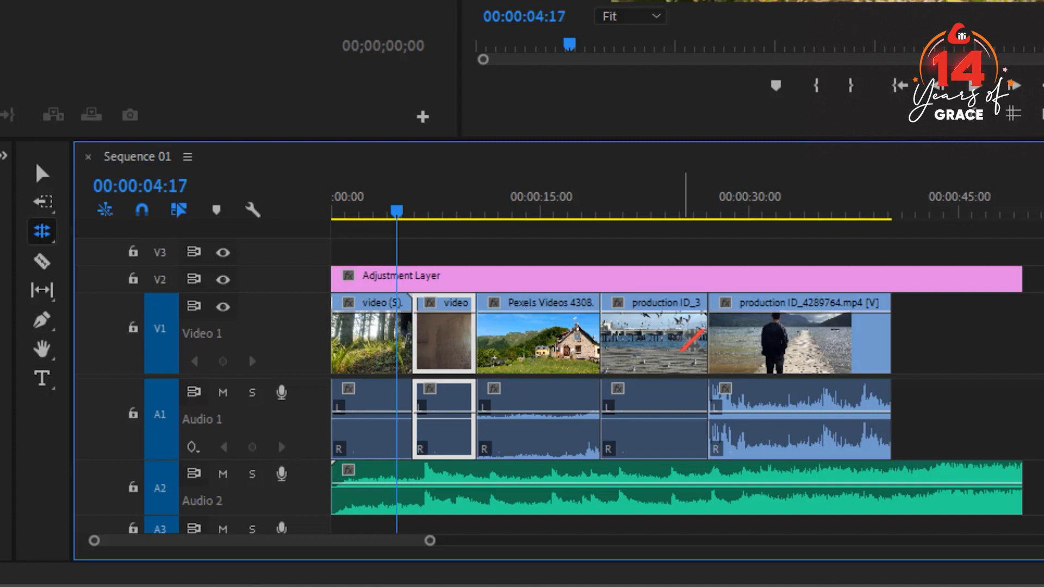
{"action": "left_click", "coordinate": [705, 336]}
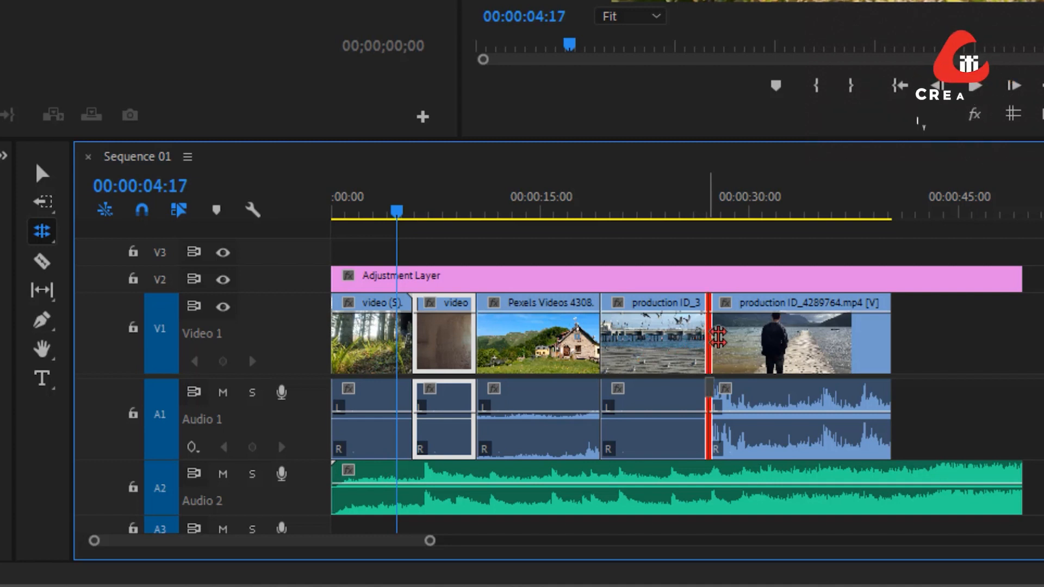
{"action": "left_click_drag", "start_coordinate": [705, 335], "coordinate": [728, 335]}
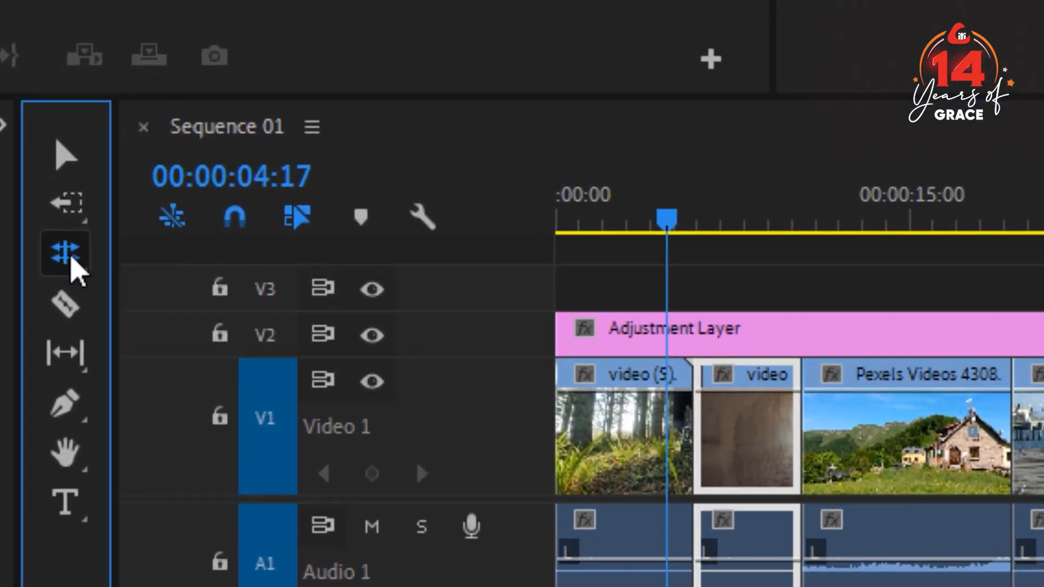
- With the Rate Stretch tool, shorten production ID_3826 on V1 by about 3.5 seconds from its end and preview it before and after
{"action": "left_click", "coordinate": [74, 269]}
{"action": "left_click", "coordinate": [229, 337]}
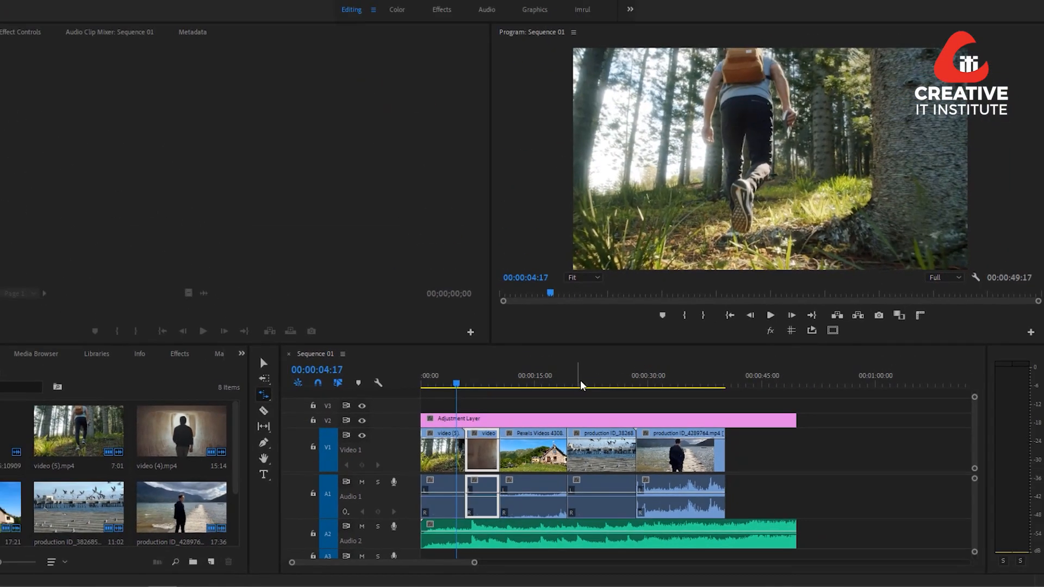
{"action": "left_click", "coordinate": [636, 213]}
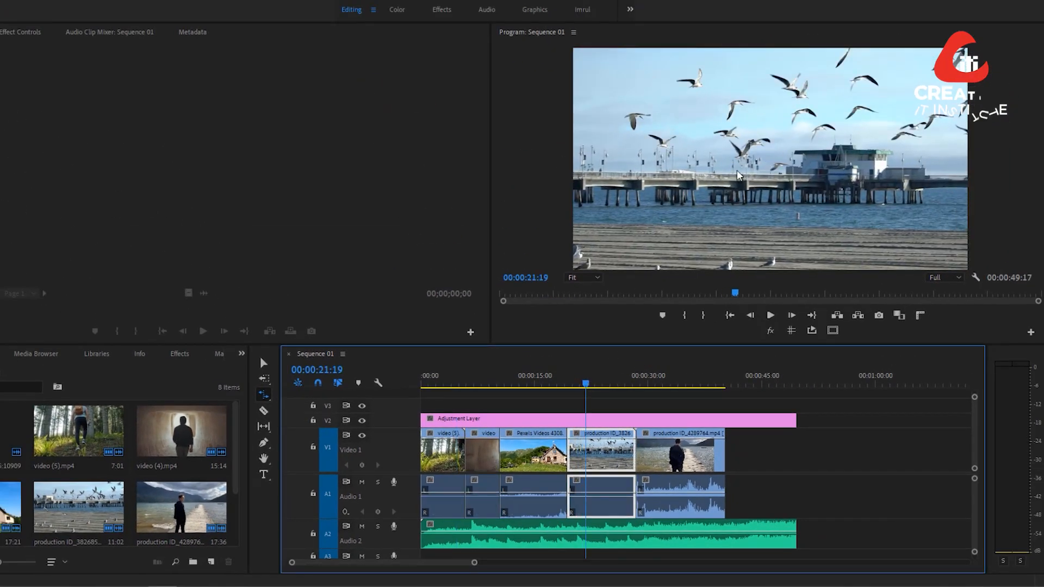
{"action": "key", "text": "space"}
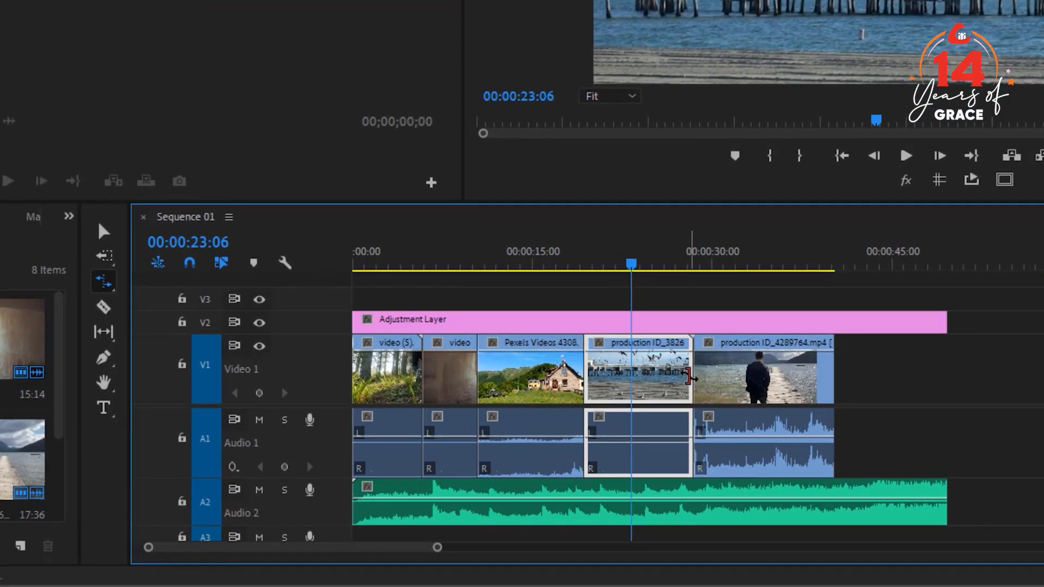
{"action": "left_click_drag", "start_coordinate": [687, 375], "coordinate": [648, 342]}
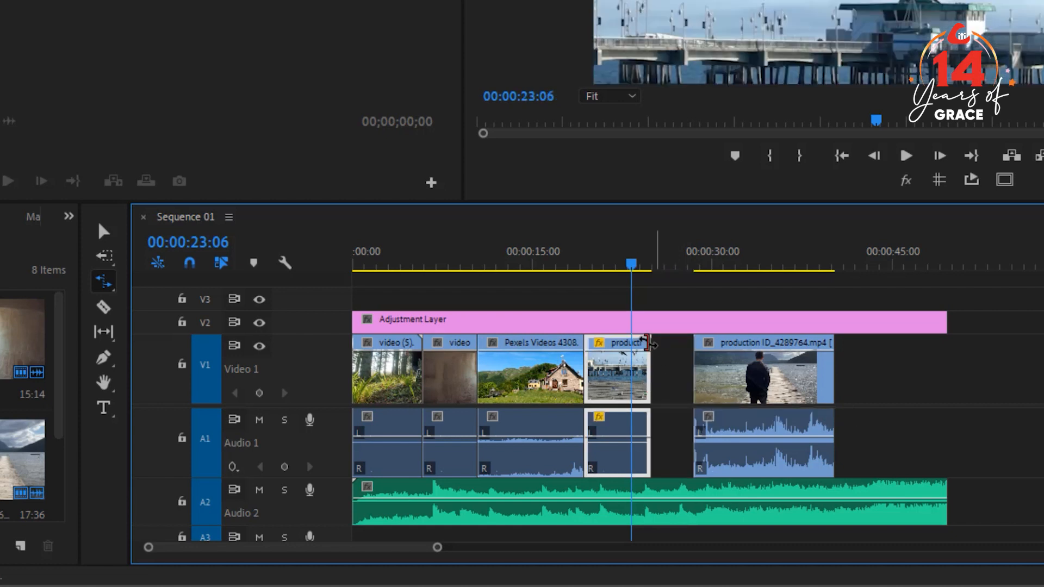
{"action": "left_click_drag", "start_coordinate": [632, 266], "coordinate": [585, 266]}
{"action": "key", "text": "space"}
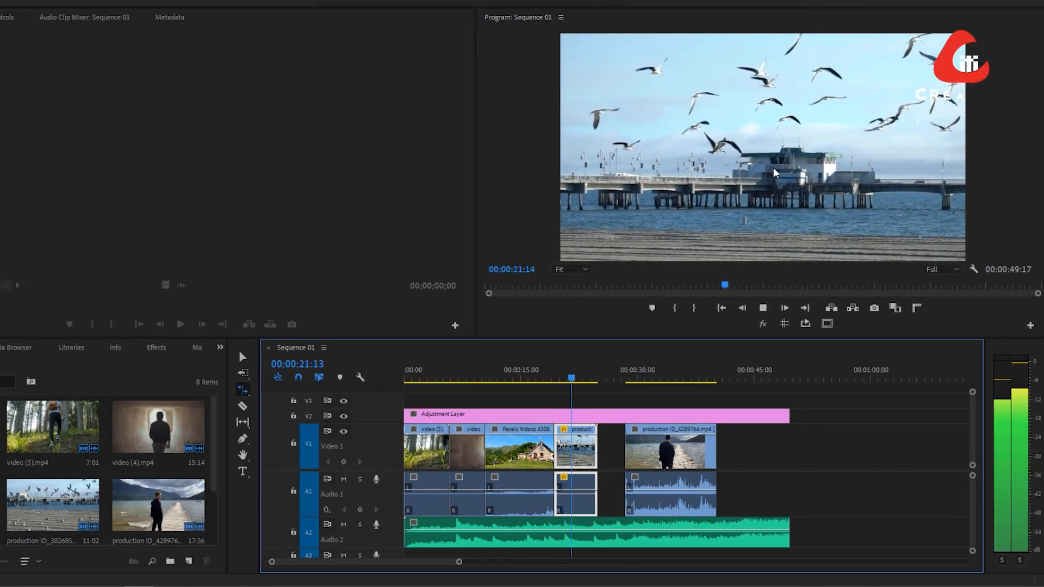
{"action": "key", "text": "space"}
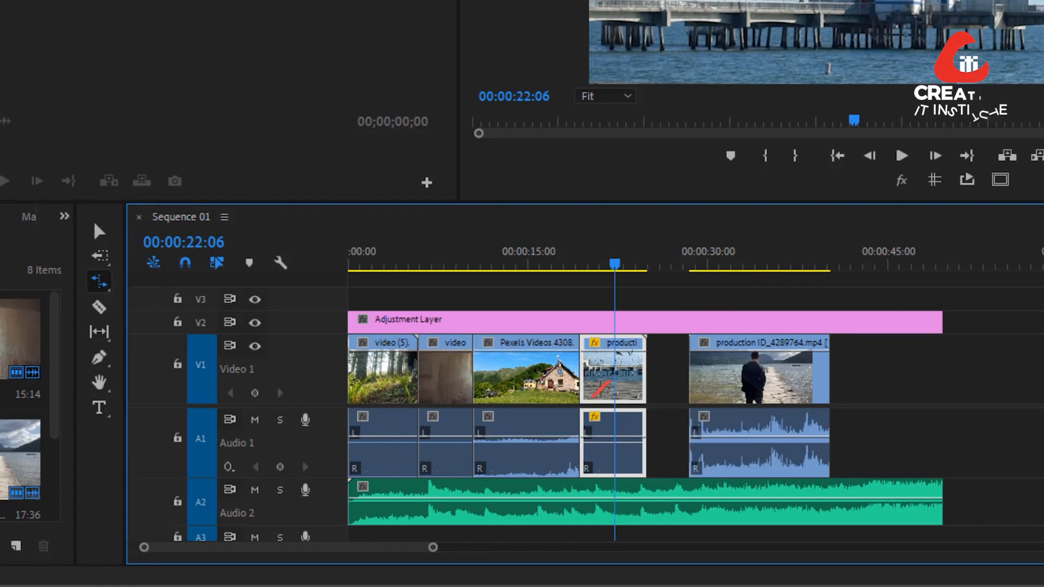
- Razor video (4).mp4 at about 8.5 seconds and Pexels Videos 4308.mp4 at about 14 seconds and 00:00:16:17 on the sequence
{"action": "left_click", "coordinate": [99, 307]}
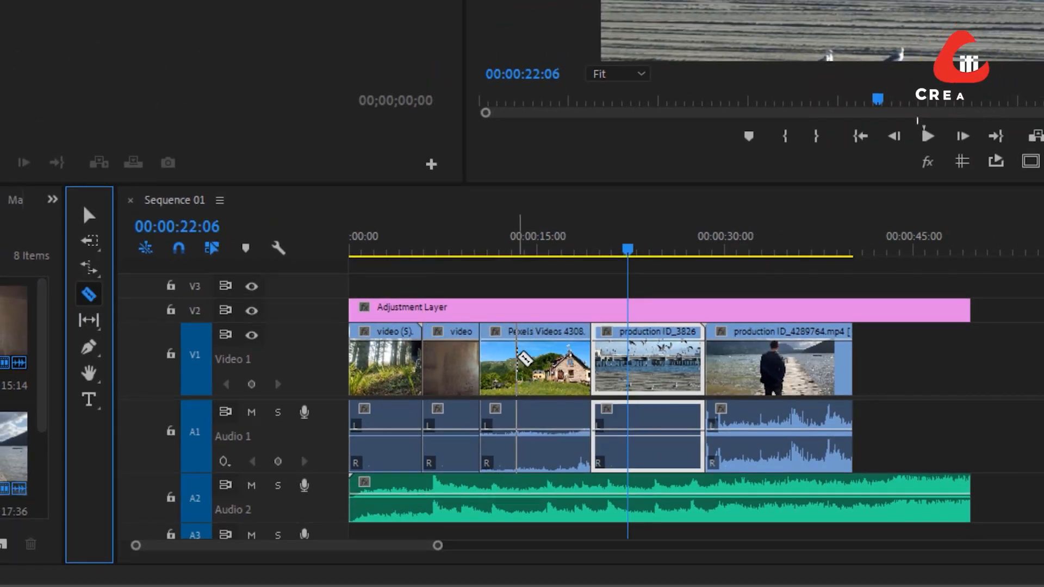
{"action": "left_click", "coordinate": [527, 356]}
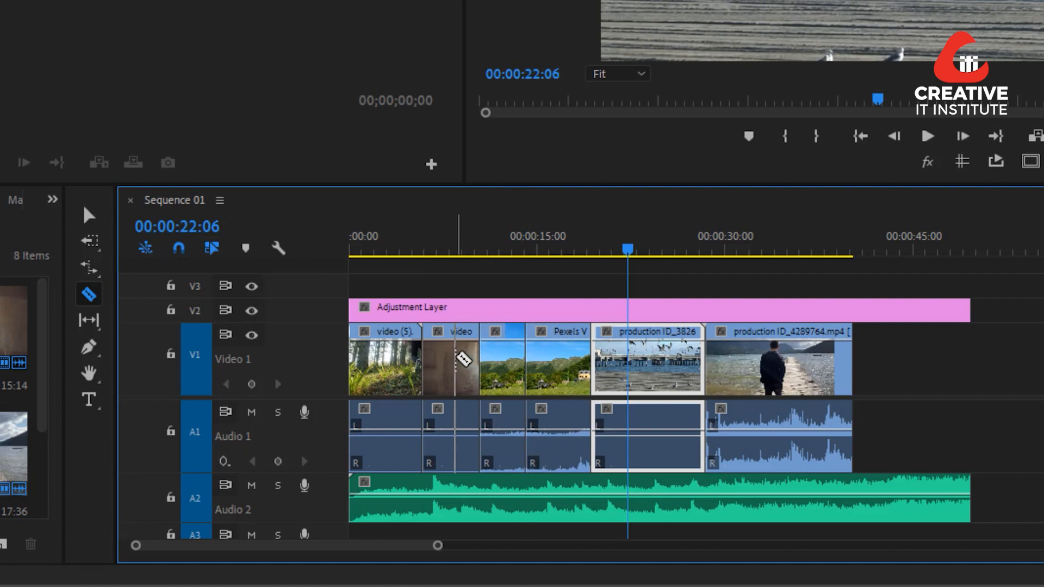
{"action": "left_click", "coordinate": [455, 359]}
{"action": "left_click", "coordinate": [558, 360]}
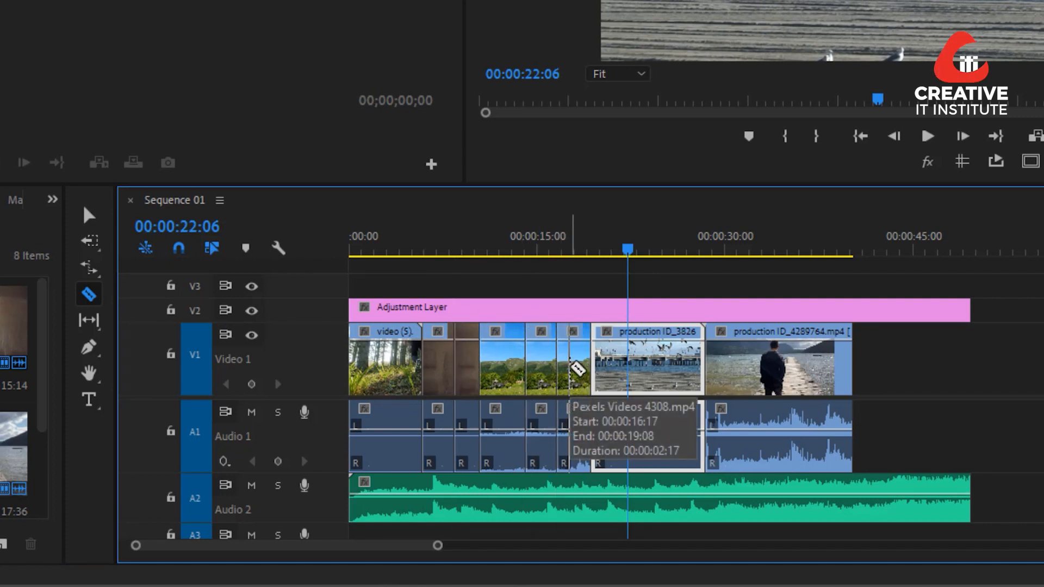
- Delete the last of the three Pexels Videos 4308.mp4 pieces with its audio, leaving its gap open
{"action": "left_click", "coordinate": [86, 212]}
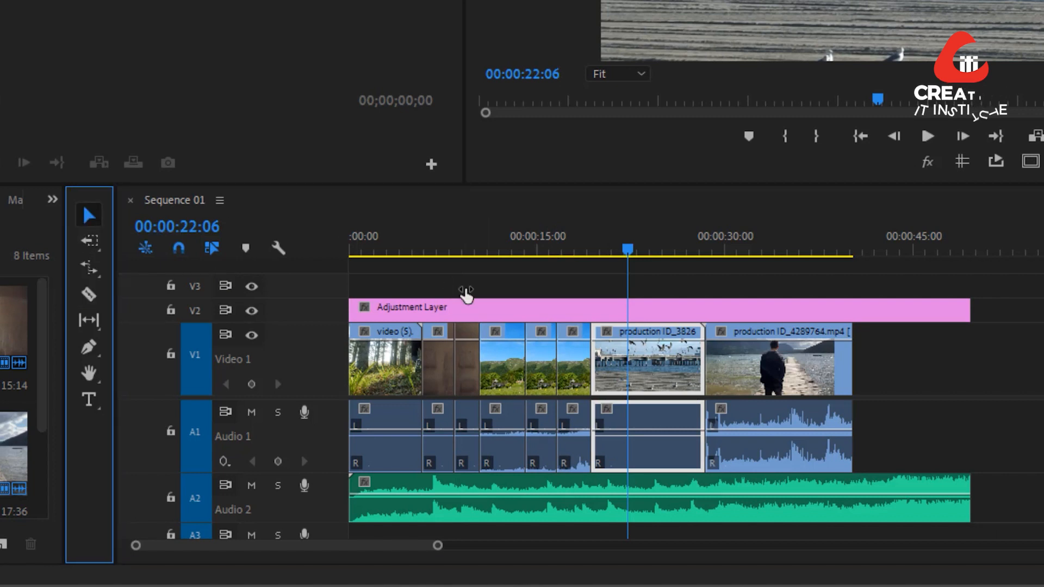
{"action": "left_click", "coordinate": [570, 364]}
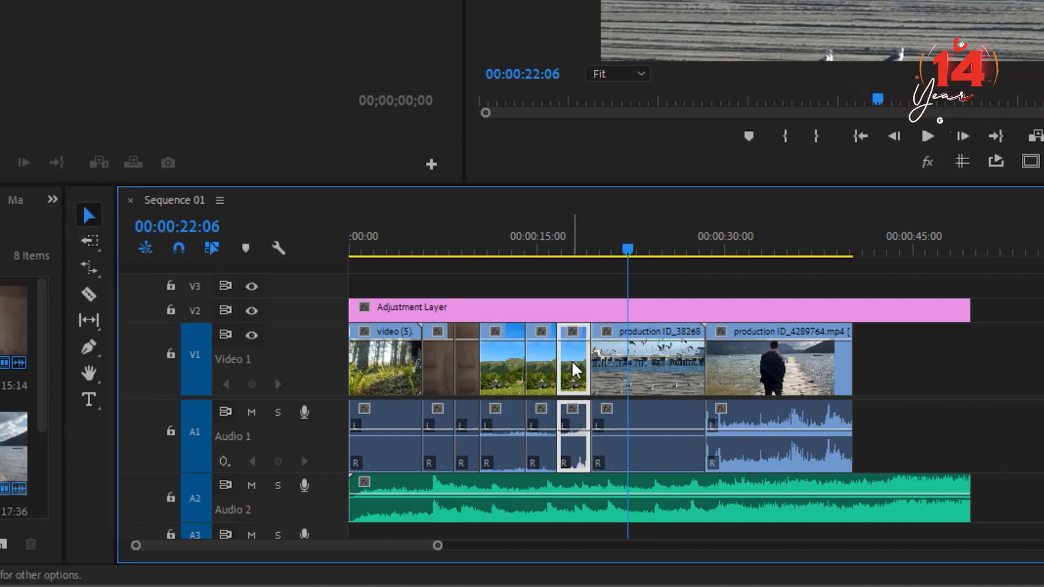
{"action": "key", "text": "Delete"}
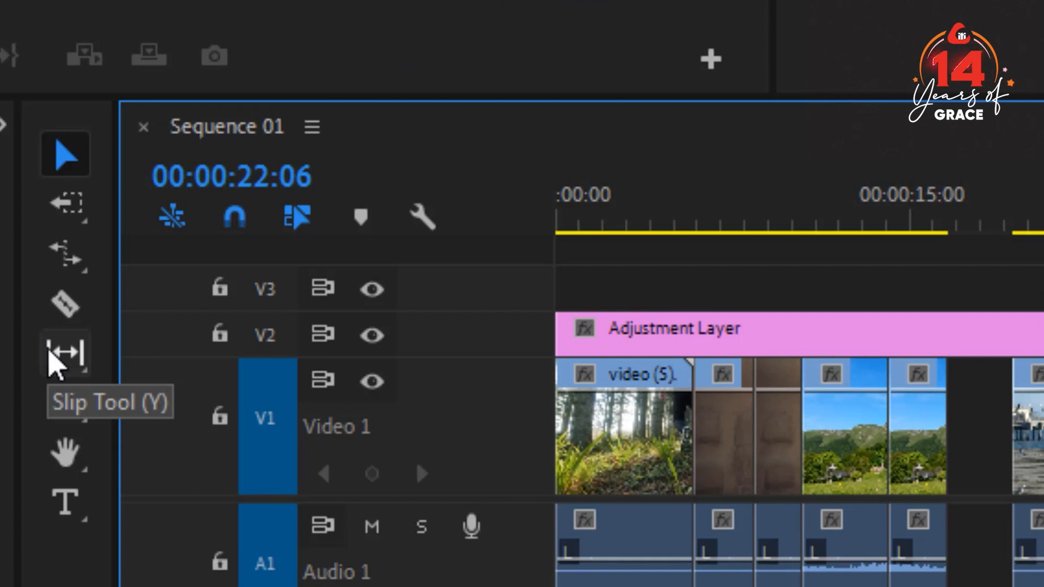
- With the Slip tool, shift the footage inside production ID_38268 and, with the playhead at 00:00:34:21, inside production ID_4289764.mp4
{"action": "left_click", "coordinate": [61, 359]}
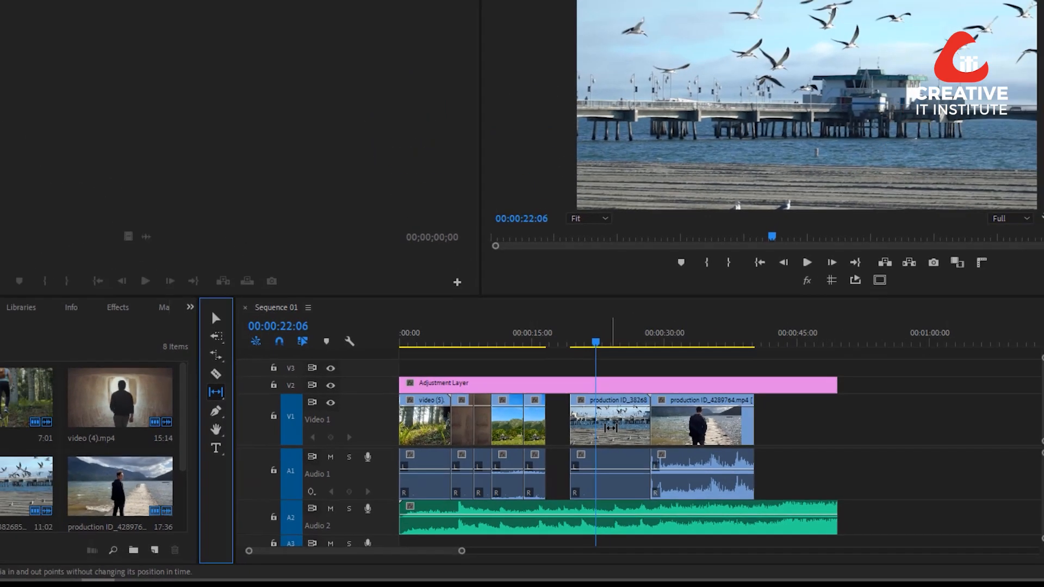
{"action": "left_click_drag", "start_coordinate": [642, 380], "coordinate": [683, 376]}
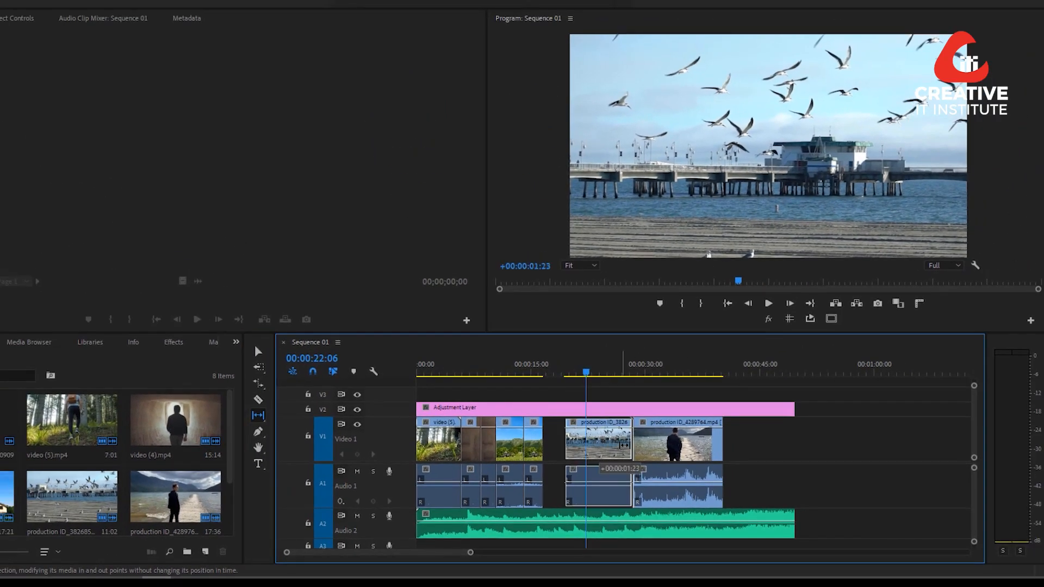
{"action": "left_click_drag", "start_coordinate": [624, 445], "coordinate": [645, 445]}
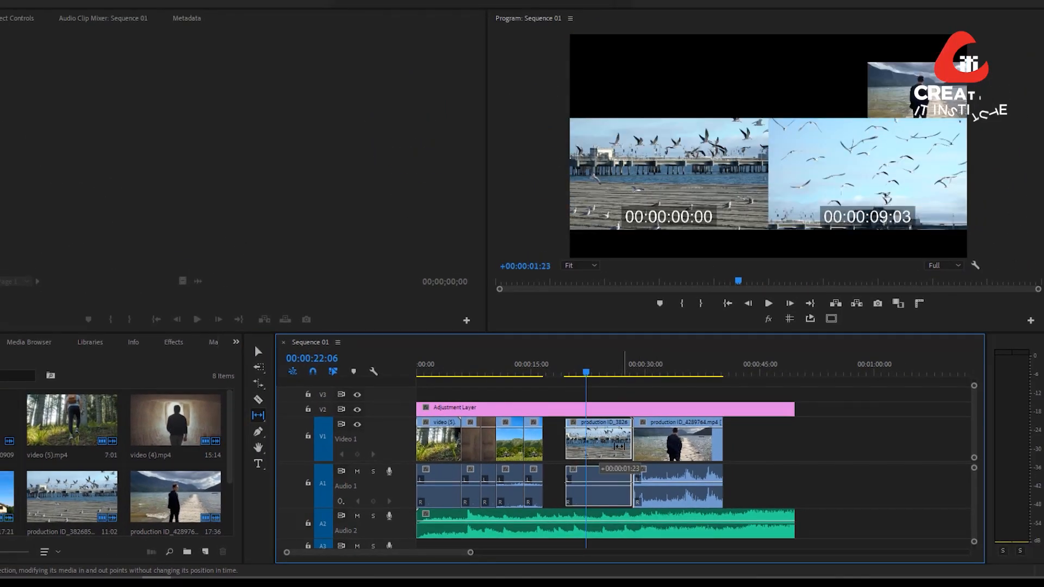
{"action": "left_click_drag", "start_coordinate": [643, 446], "coordinate": [643, 446]}
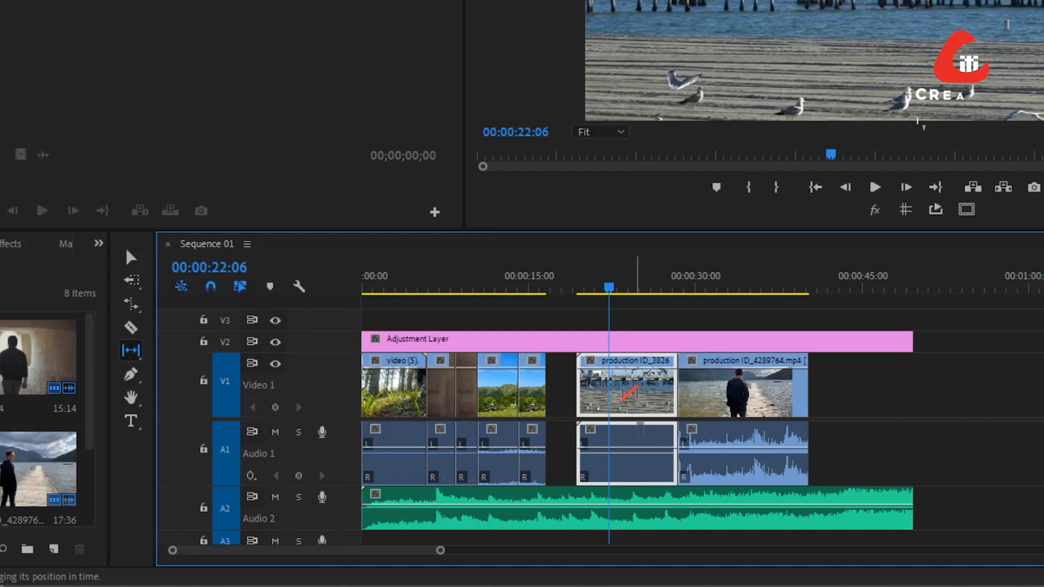
{"action": "left_click_drag", "start_coordinate": [640, 430], "coordinate": [629, 396]}
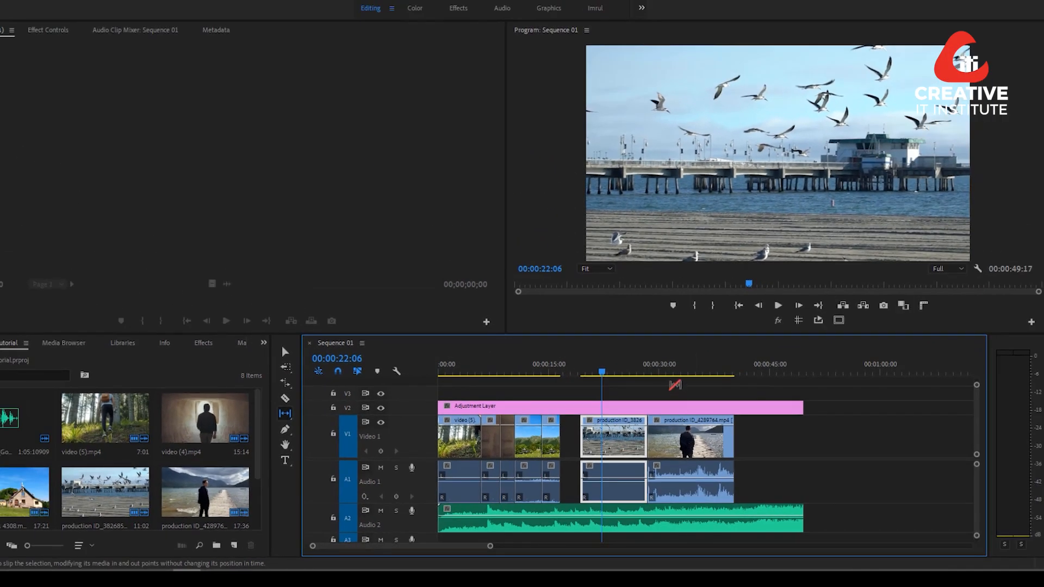
{"action": "left_click_drag", "start_coordinate": [681, 372], "coordinate": [694, 373]}
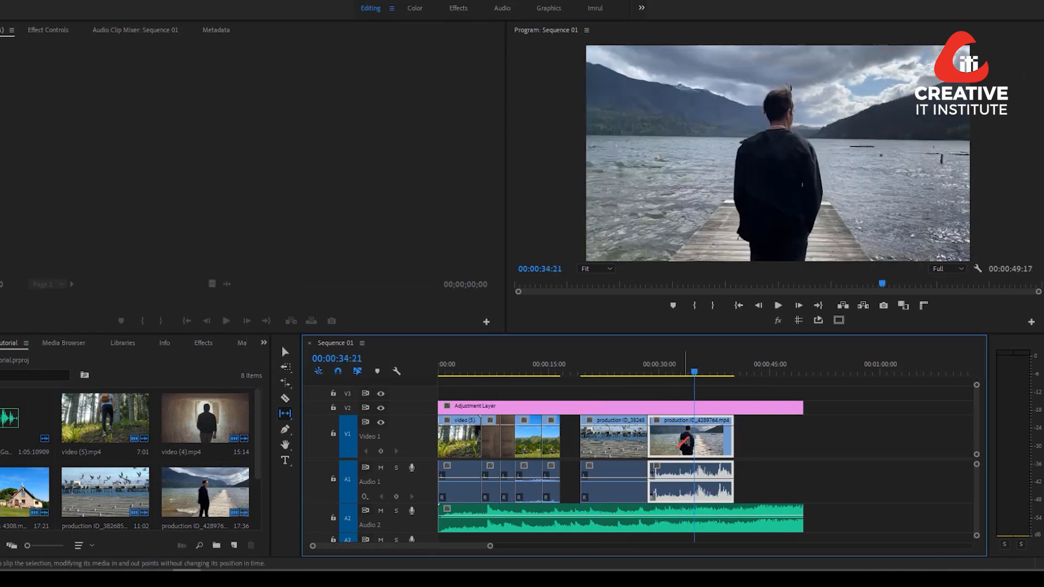
{"action": "left_click_drag", "start_coordinate": [682, 442], "coordinate": [659, 438]}
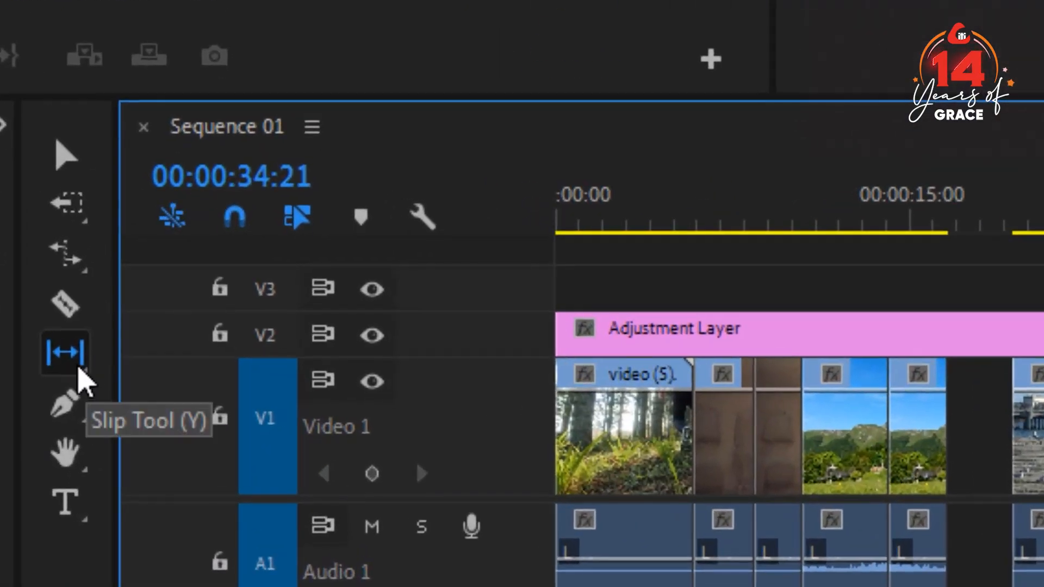
- With the Slide tool, move production ID_38268 about 4.5 seconds later and about 5 seconds back, and the first Pexels Videos 4308.mp4 piece about 1 second later
{"action": "left_click", "coordinate": [76, 375]}
{"action": "left_click", "coordinate": [221, 396]}
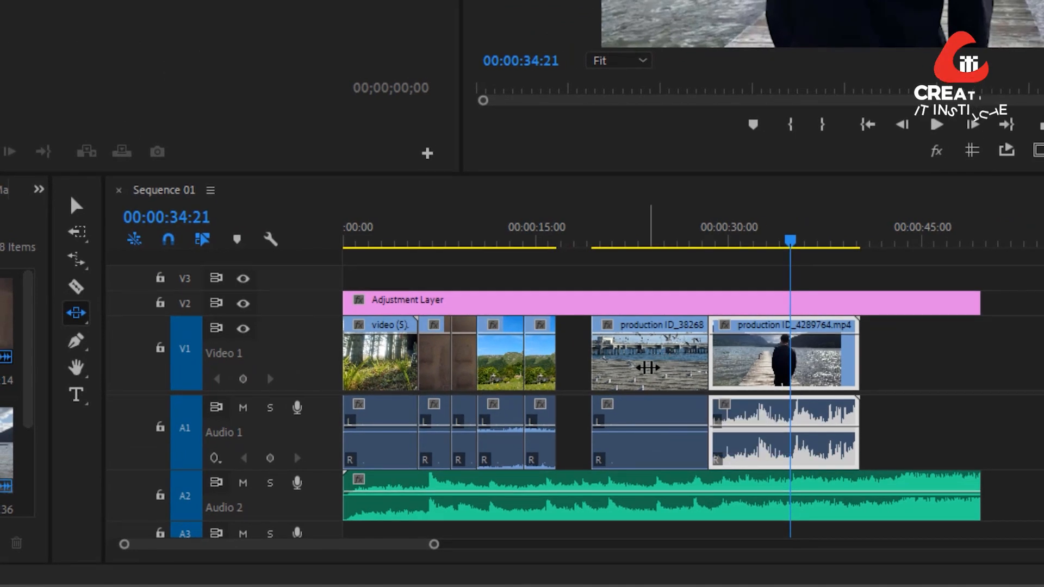
{"action": "left_click_drag", "start_coordinate": [647, 368], "coordinate": [706, 362]}
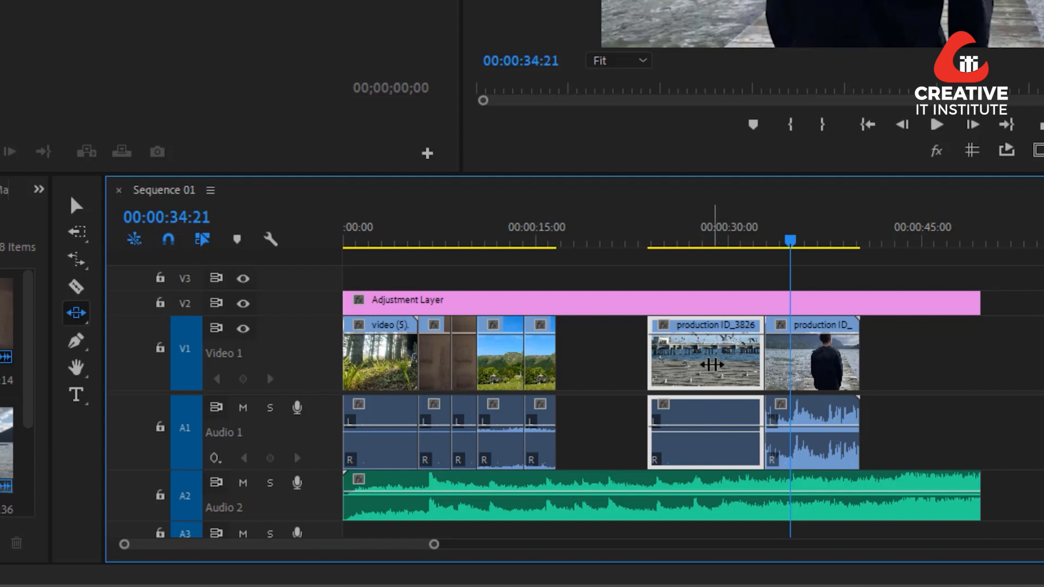
{"action": "left_click_drag", "start_coordinate": [712, 364], "coordinate": [647, 357]}
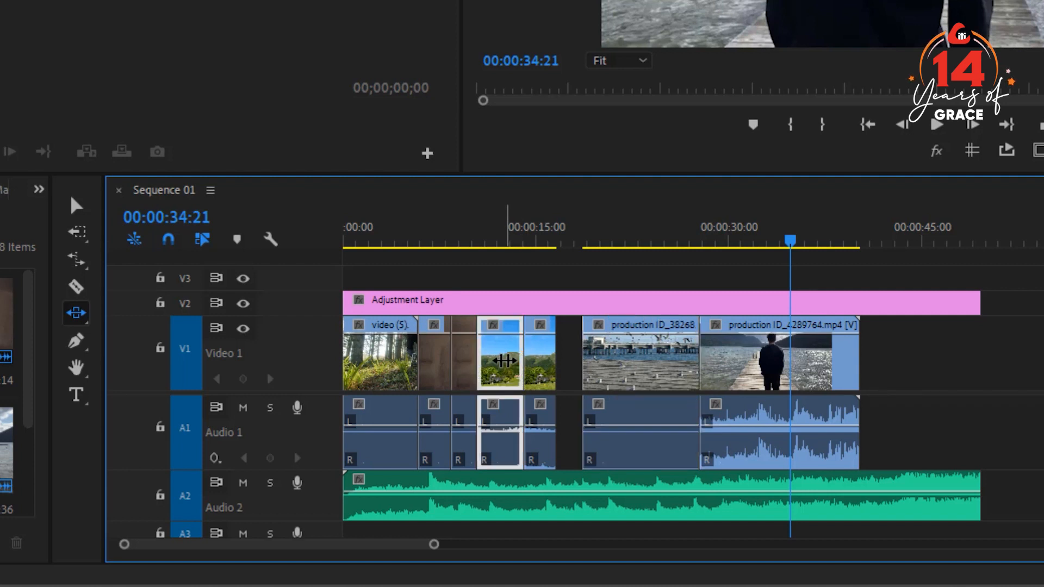
{"action": "left_click_drag", "start_coordinate": [505, 361], "coordinate": [517, 351]}
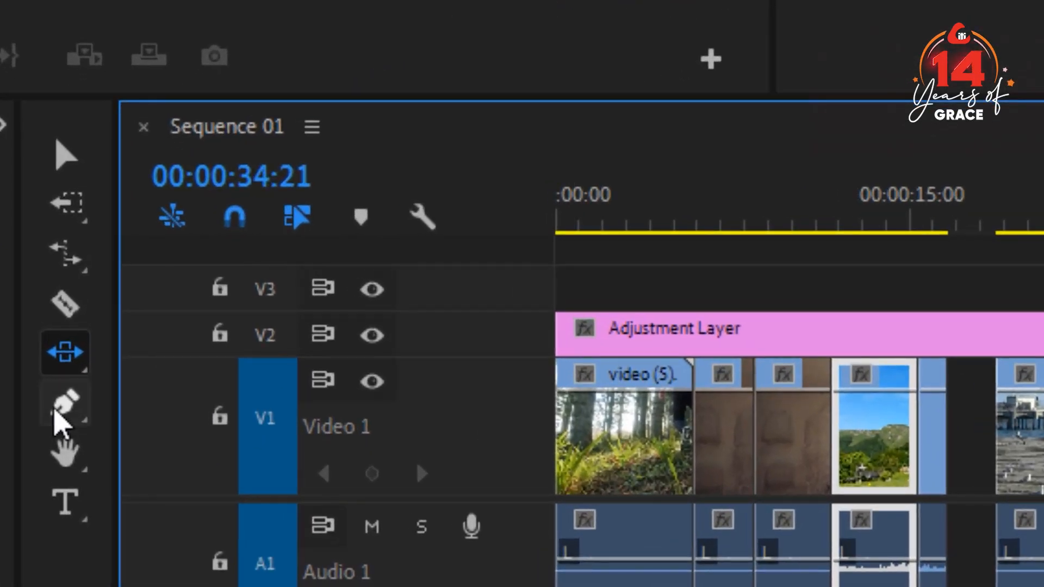
- Draw a closed curved freeform shape over the man in the Program monitor with the Pen tool
{"action": "left_click", "coordinate": [61, 422]}
{"action": "left_click", "coordinate": [190, 423]}
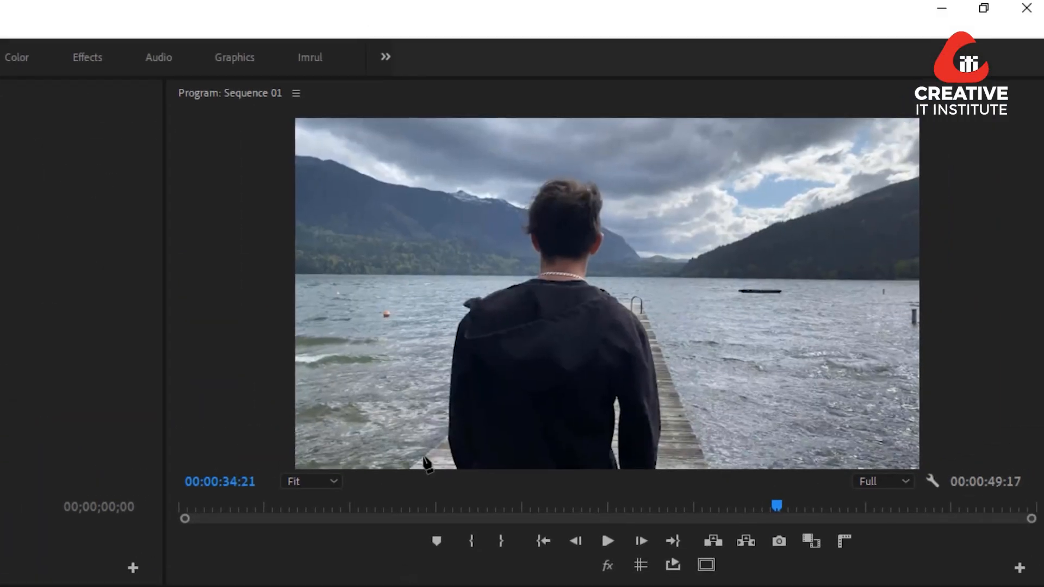
{"action": "left_click", "coordinate": [399, 209]}
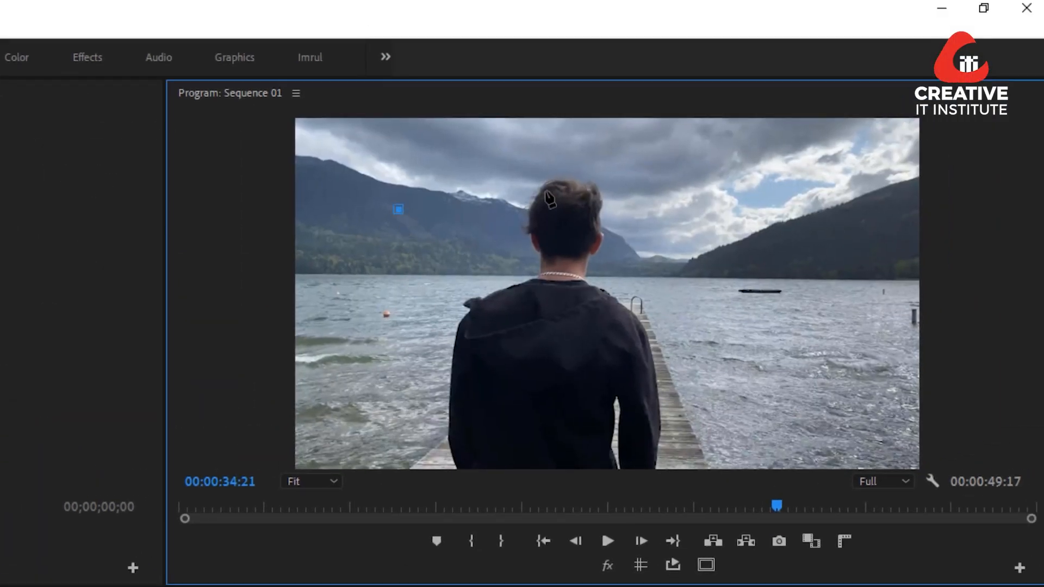
{"action": "left_click_drag", "start_coordinate": [713, 268], "coordinate": [742, 333]}
{"action": "left_click_drag", "start_coordinate": [591, 396], "coordinate": [566, 441]}
{"action": "left_click_drag", "start_coordinate": [407, 361], "coordinate": [357, 341]}
{"action": "left_click", "coordinate": [399, 209]}
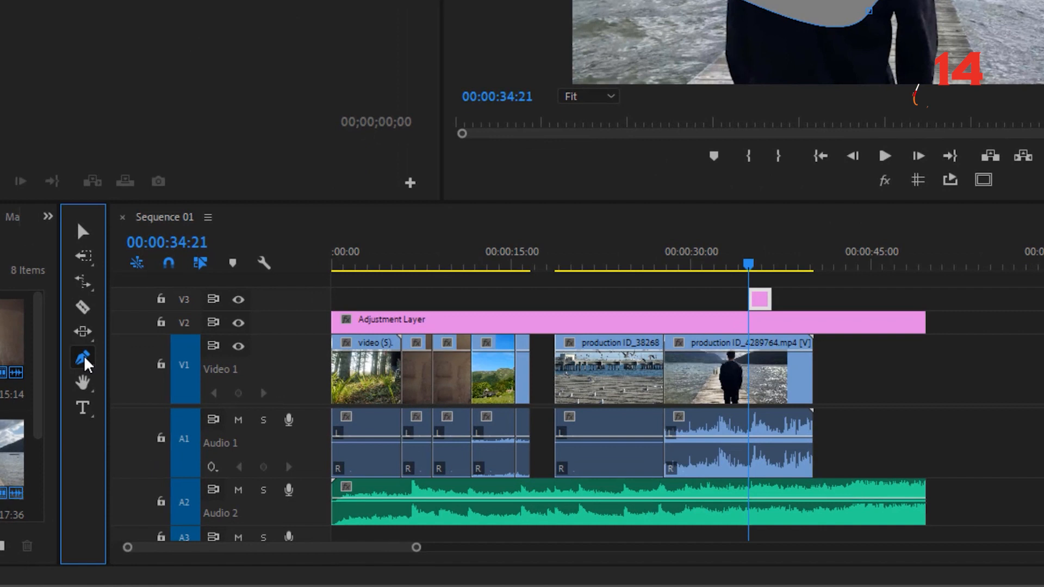
- Draw a tall rectangle beside the freeform shape and a large ellipse overlapping it, and undo the drawn shapes
{"action": "left_click", "coordinate": [85, 361]}
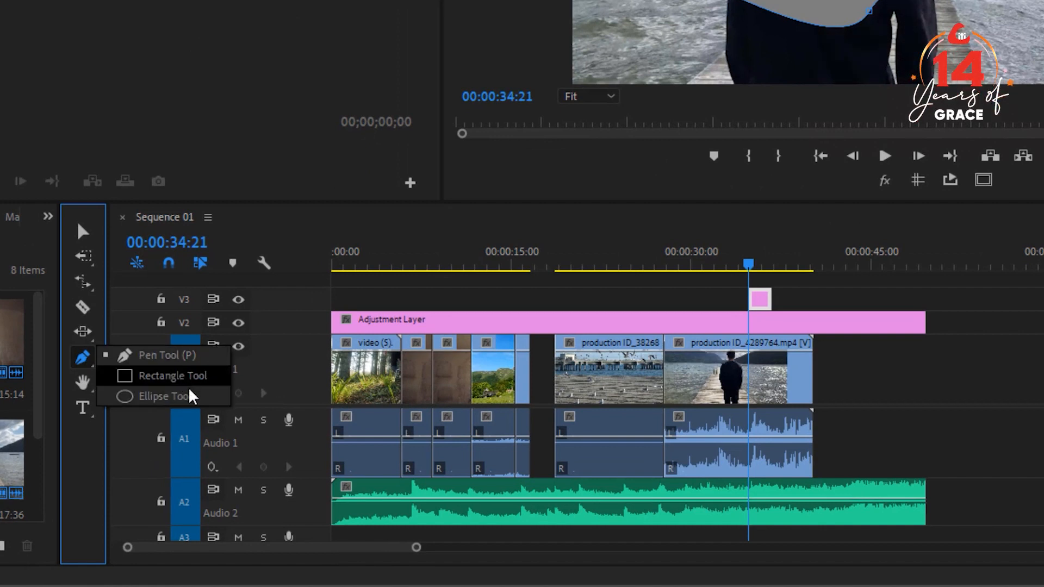
{"action": "left_click", "coordinate": [182, 382]}
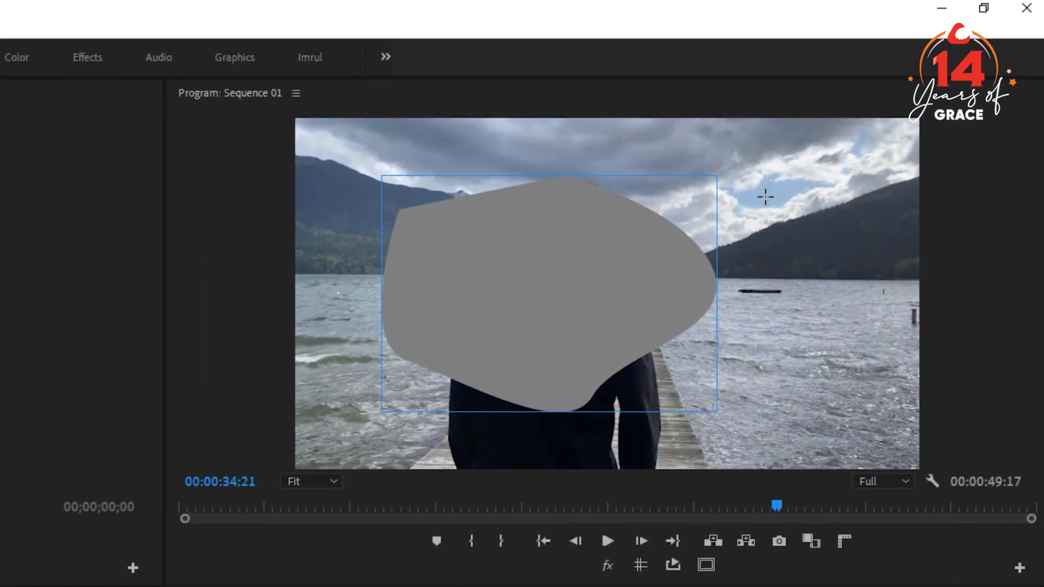
{"action": "mouse_move", "coordinate": [763, 196]}
{"action": "left_mouse_down"}
{"action": "mouse_move", "coordinate": [808, 289]}
{"action": "mouse_move", "coordinate": [886, 372]}
{"action": "mouse_move", "coordinate": [898, 427]}
{"action": "mouse_move", "coordinate": [907, 426]}
{"action": "mouse_move", "coordinate": [898, 360]}
{"action": "mouse_move", "coordinate": [903, 417]}
{"action": "left_mouse_up"}
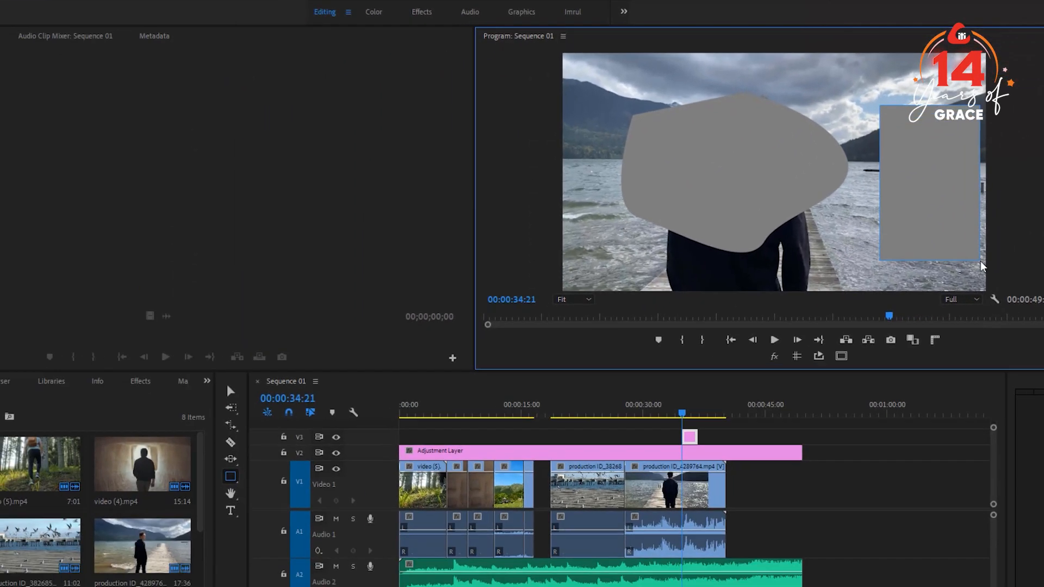
{"action": "left_click", "coordinate": [255, 462]}
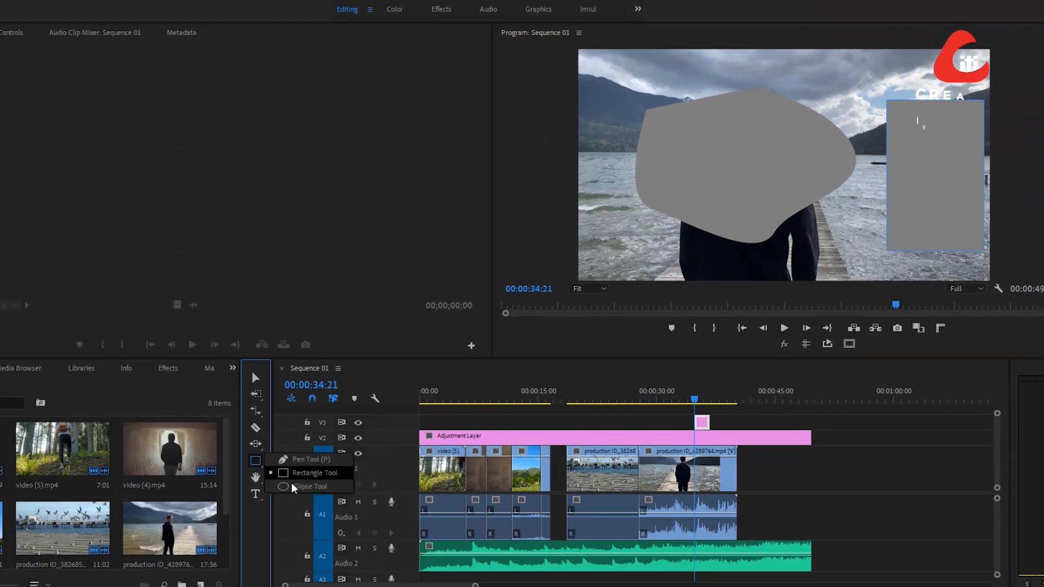
{"action": "left_click", "coordinate": [307, 486]}
{"action": "left_click_drag", "start_coordinate": [610, 84], "coordinate": [790, 262]}
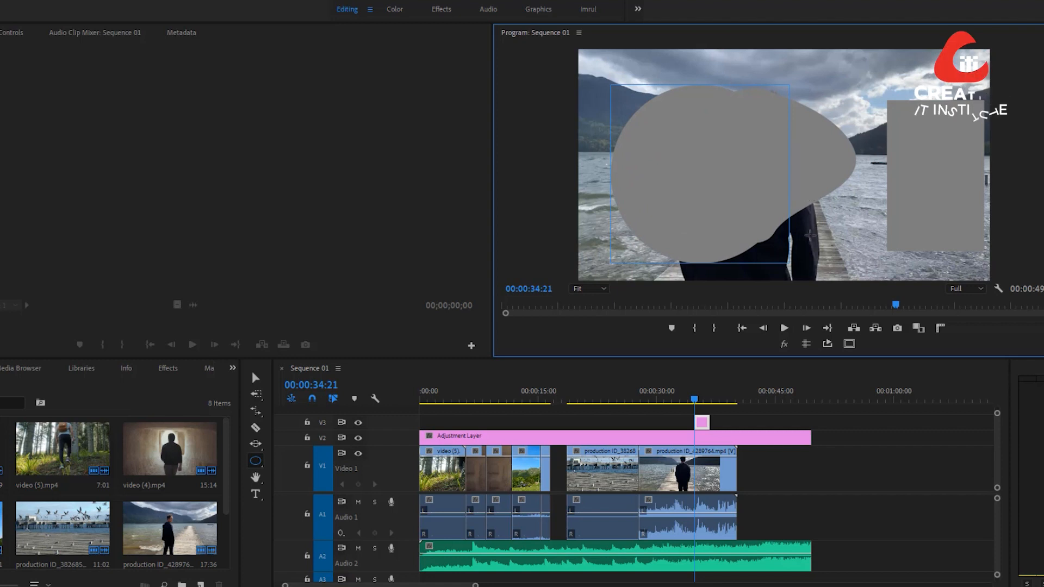
{"action": "key", "text": "ctrl+z"}
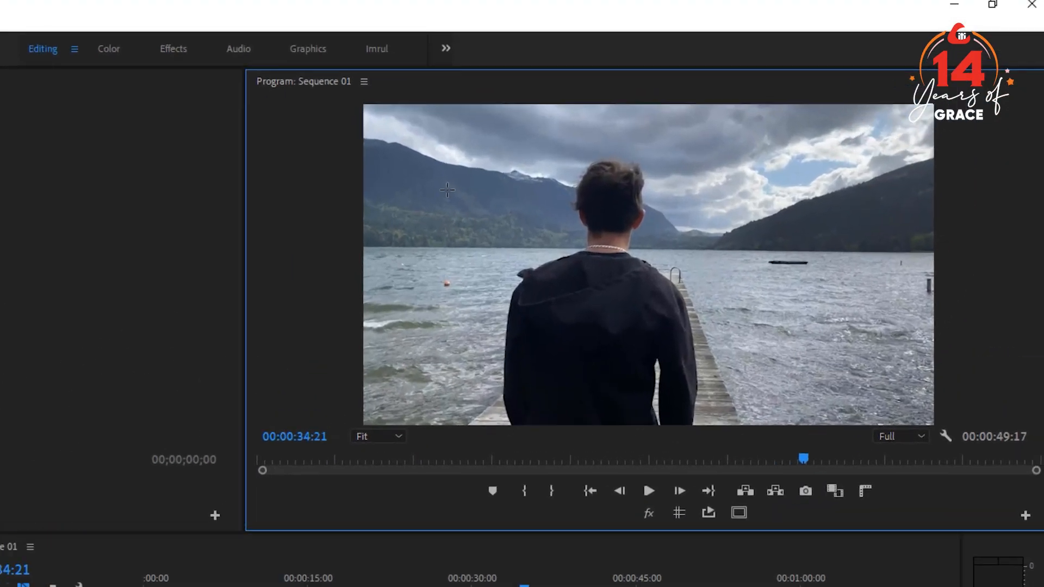
- Extend the end of the second Pexels Videos 4308.mp4 piece by about 2 seconds to close the gap before production ID_38268
{"action": "left_click_drag", "start_coordinate": [638, 110], "coordinate": [718, 191]}
{"action": "mouse_move", "coordinate": [532, 338]}
{"action": "left_mouse_down"}
{"action": "mouse_move", "coordinate": [546, 348]}
{"action": "mouse_move", "coordinate": [541, 336]}
{"action": "left_mouse_up"}
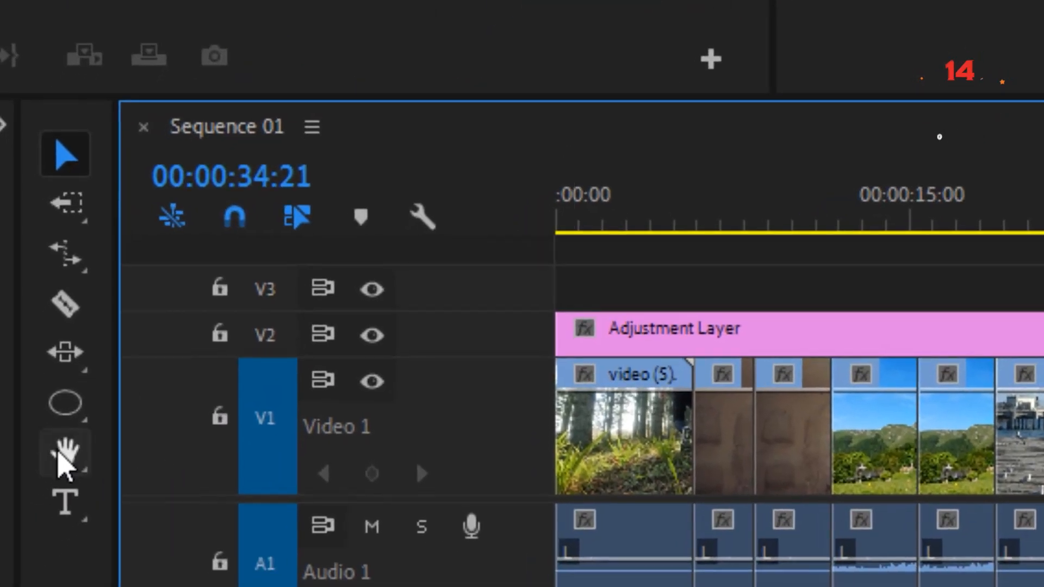
- Pan the timeline with the Hand tool past the end of the clips and back towards the start
{"action": "left_click", "coordinate": [62, 454]}
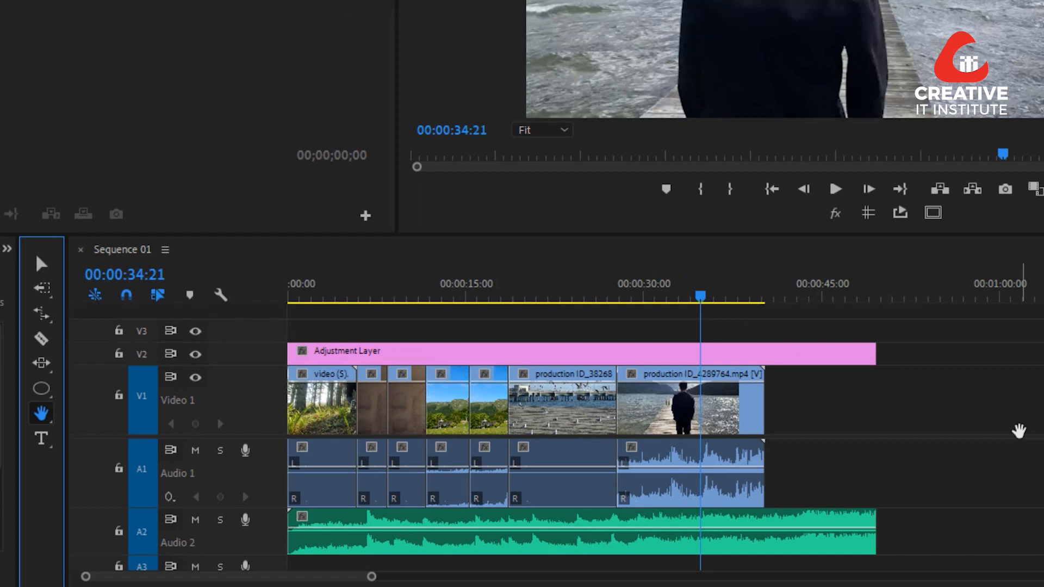
{"action": "left_click_drag", "start_coordinate": [813, 408], "coordinate": [431, 406]}
{"action": "left_click_drag", "start_coordinate": [574, 412], "coordinate": [759, 409]}
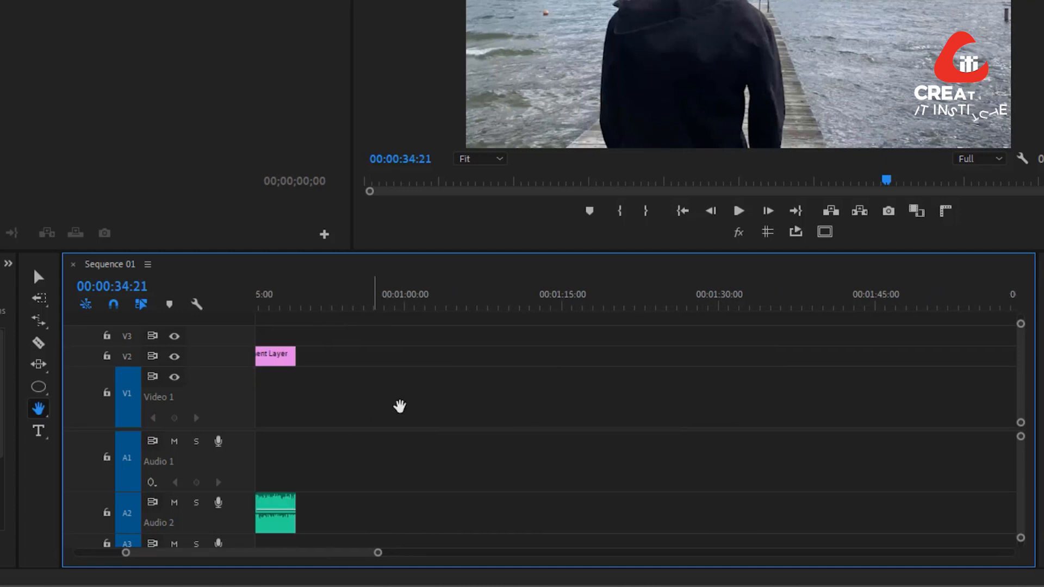
- Pan the timeline back to the clips and zoom in two levels around the Pexels Videos 4308.mp4 pieces with the Zoom tool
{"action": "left_click_drag", "start_coordinate": [398, 406], "coordinate": [490, 397]}
{"action": "left_click_drag", "start_coordinate": [741, 399], "coordinate": [668, 371]}
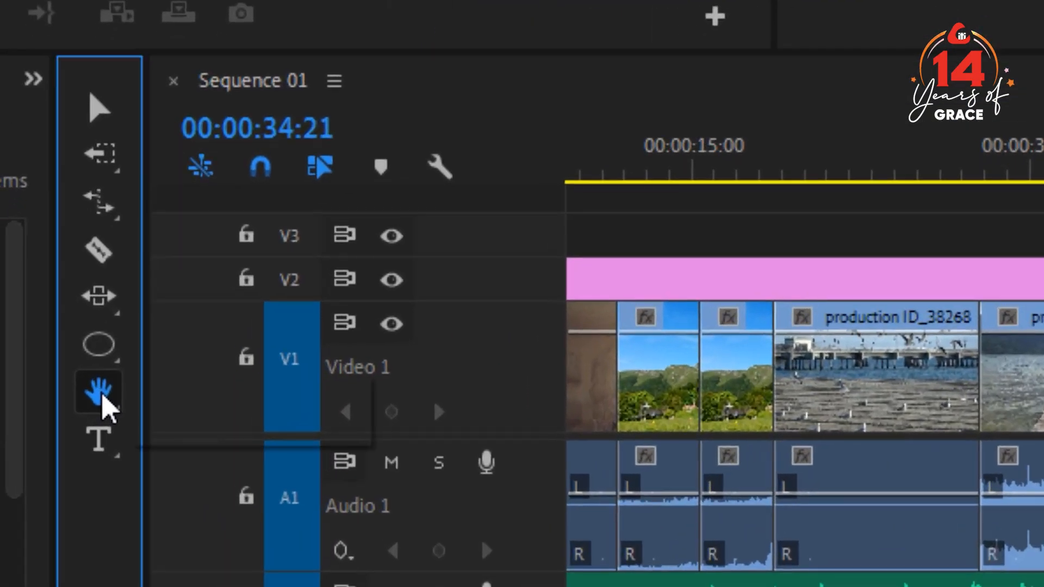
{"action": "left_click", "coordinate": [109, 407]}
{"action": "left_click", "coordinate": [228, 426]}
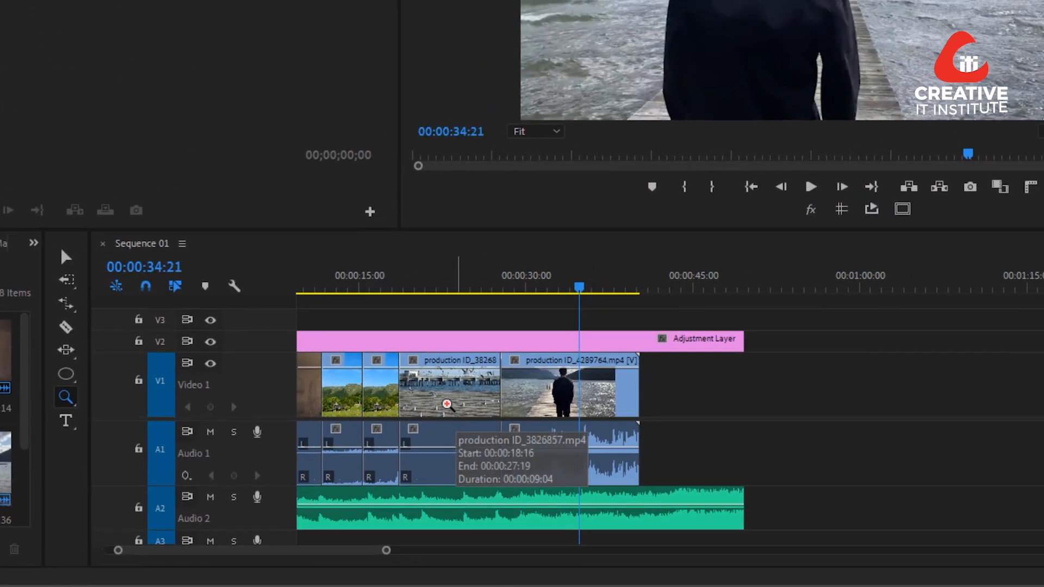
{"action": "left_click", "coordinate": [446, 405]}
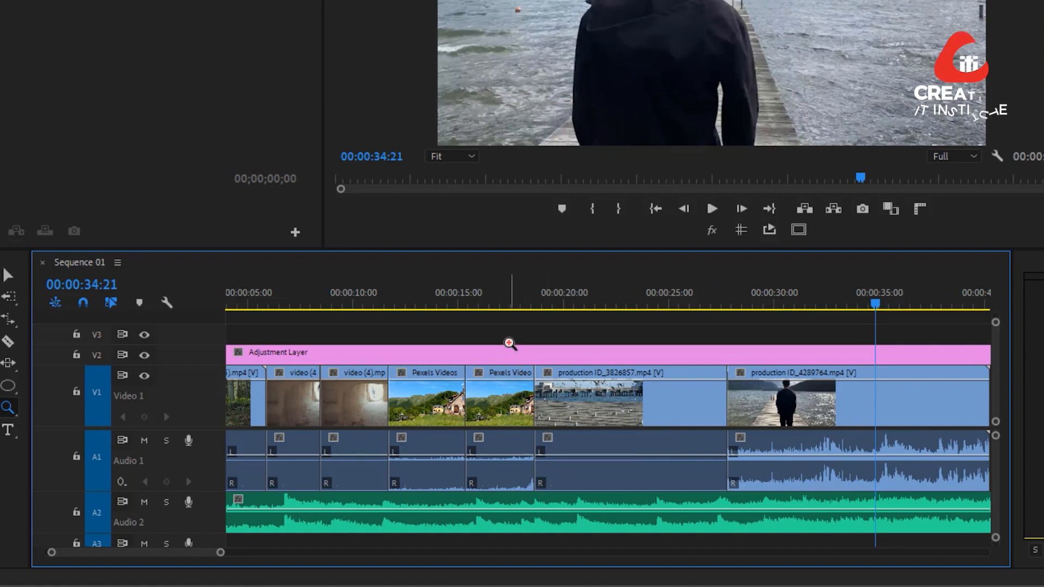
{"action": "left_click", "coordinate": [509, 343]}
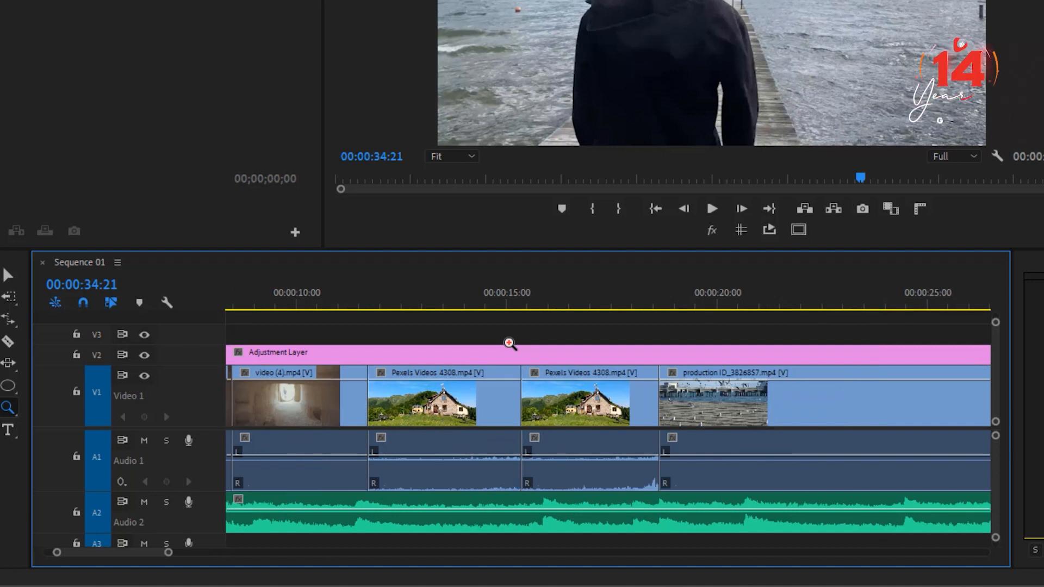
- Zoom the timeline back out two levels with the Zoom tool
{"action": "key", "text": "alt"}
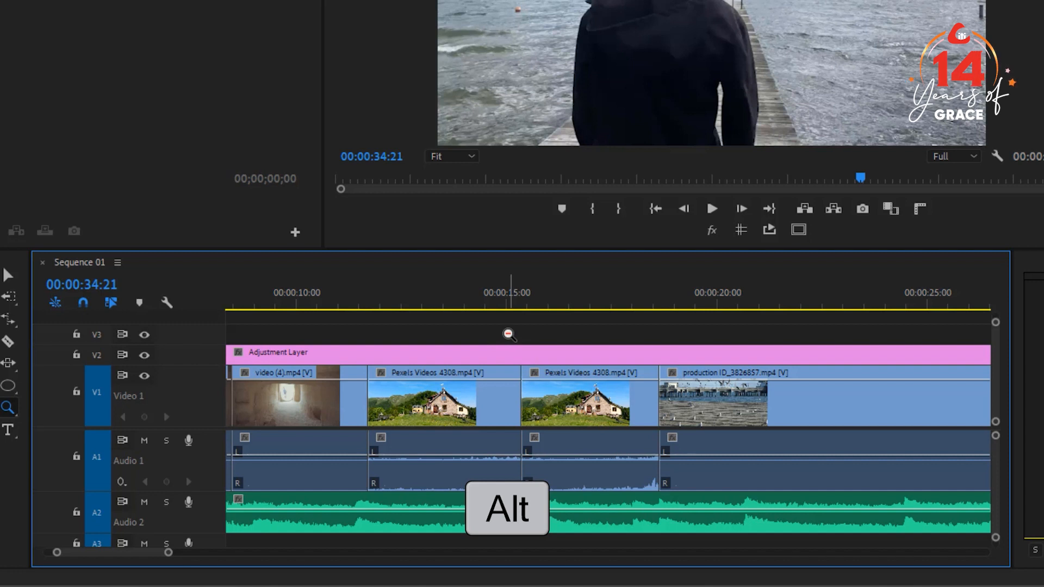
{"action": "left_click", "coordinate": [508, 335], "text": "alt"}
{"action": "left_click", "coordinate": [517, 336], "text": "alt"}
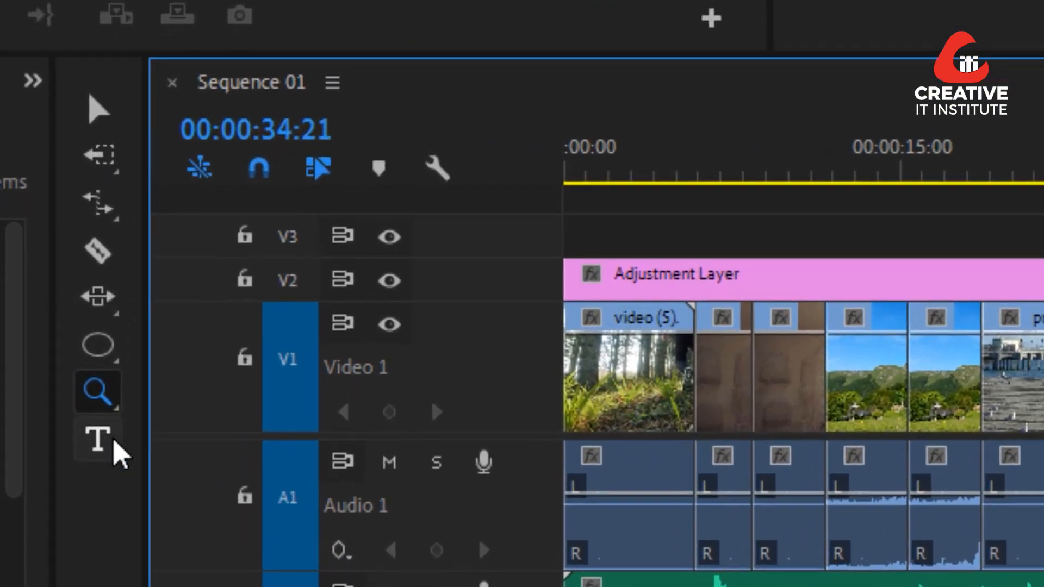
- Add the horizontal text "Creative it" over the water and the man's back in the Program monitor with the Type tool
{"action": "left_click", "coordinate": [9, 430]}
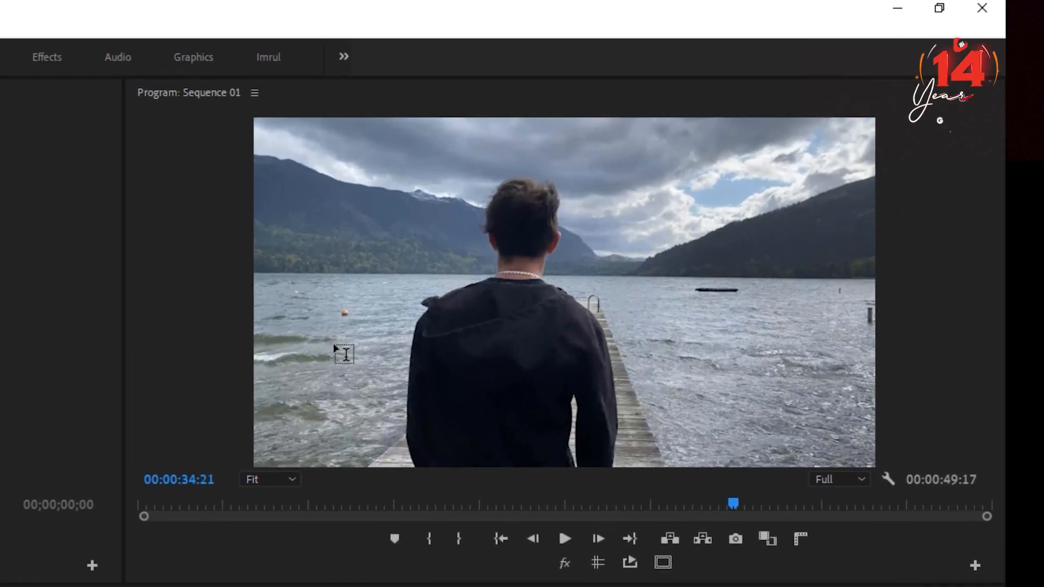
{"action": "left_click", "coordinate": [442, 251]}
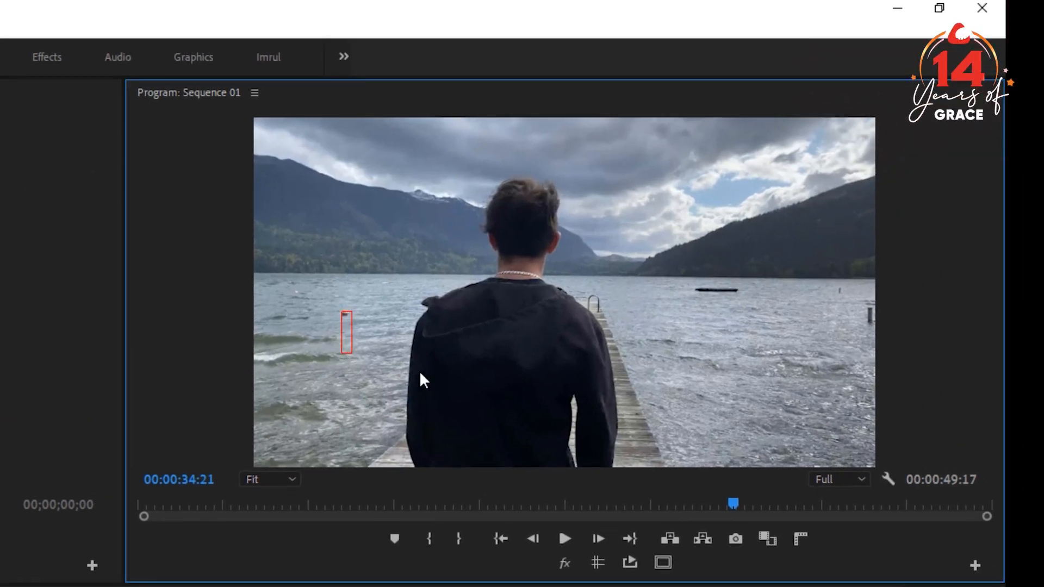
{"action": "type", "text": "Cre"}
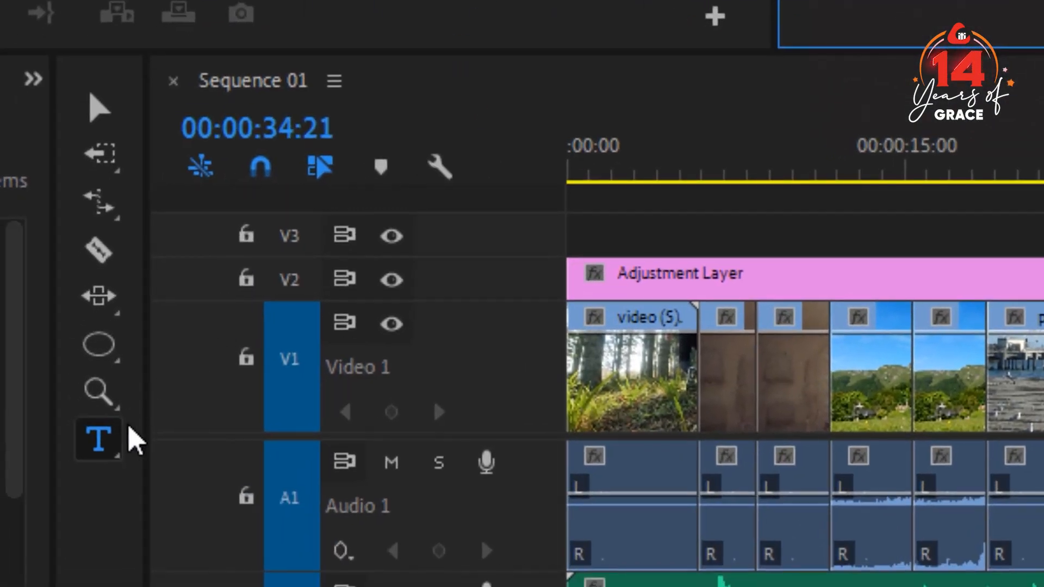
- Add vertical text reading "Creativ" over the sky and water beside the man with the Vertical Type tool
{"action": "left_click", "coordinate": [107, 444]}
{"action": "left_click", "coordinate": [107, 443]}
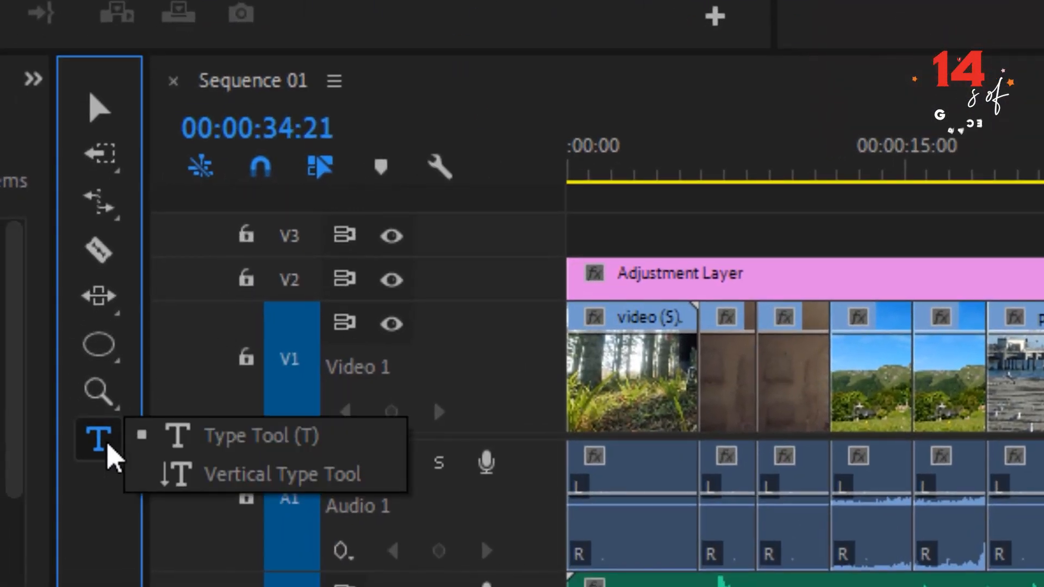
{"action": "left_click", "coordinate": [256, 477]}
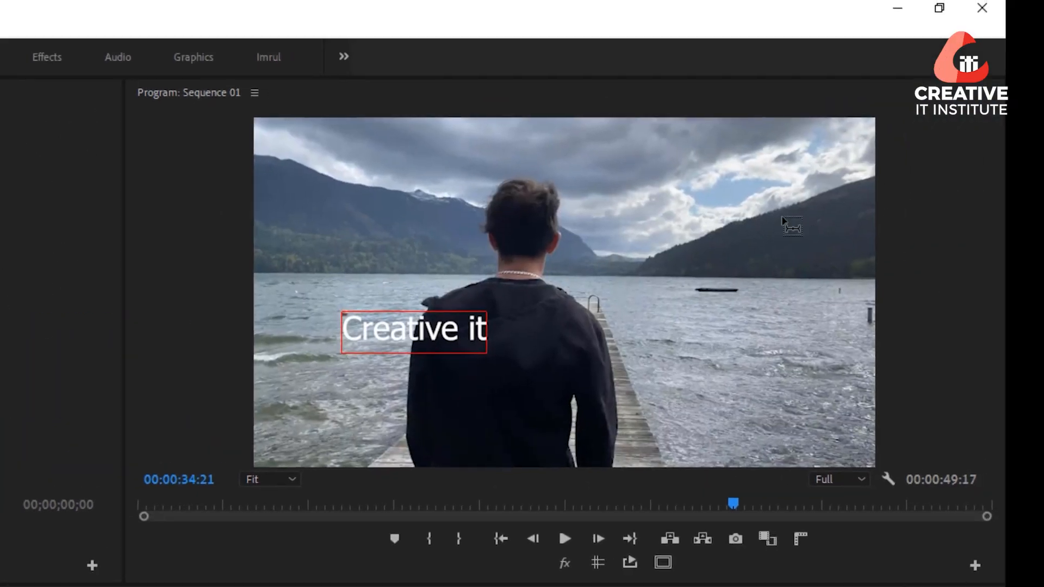
{"action": "left_click", "coordinate": [686, 142]}
{"action": "type", "text": "Creativ"}
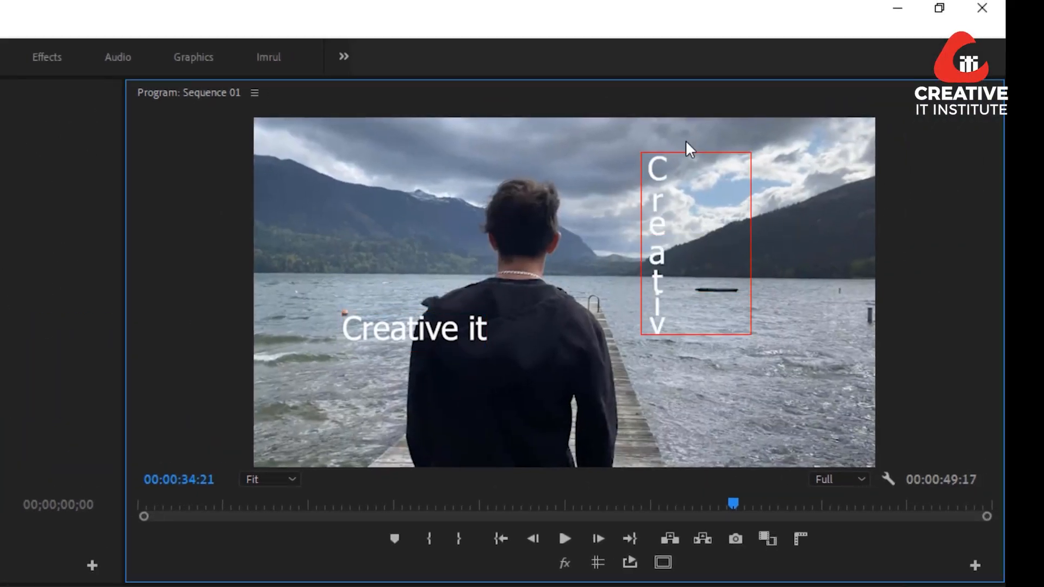